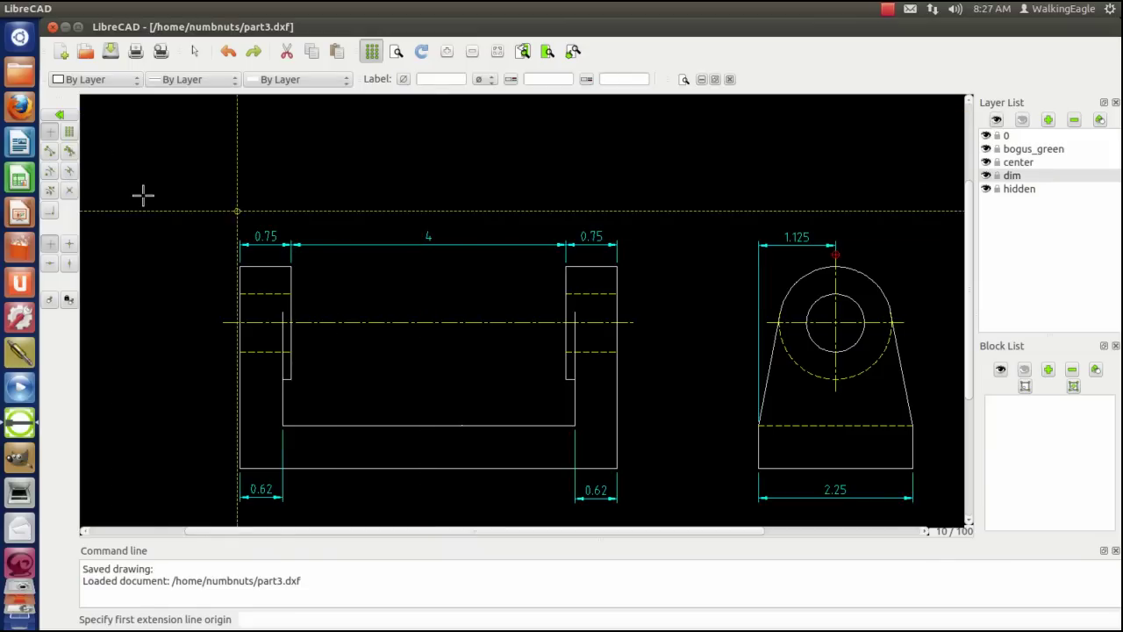
- Dimension the front view's base thickness with a vertical 0.62 dimension on its left side
{"action": "left_click", "coordinate": [58, 116]}
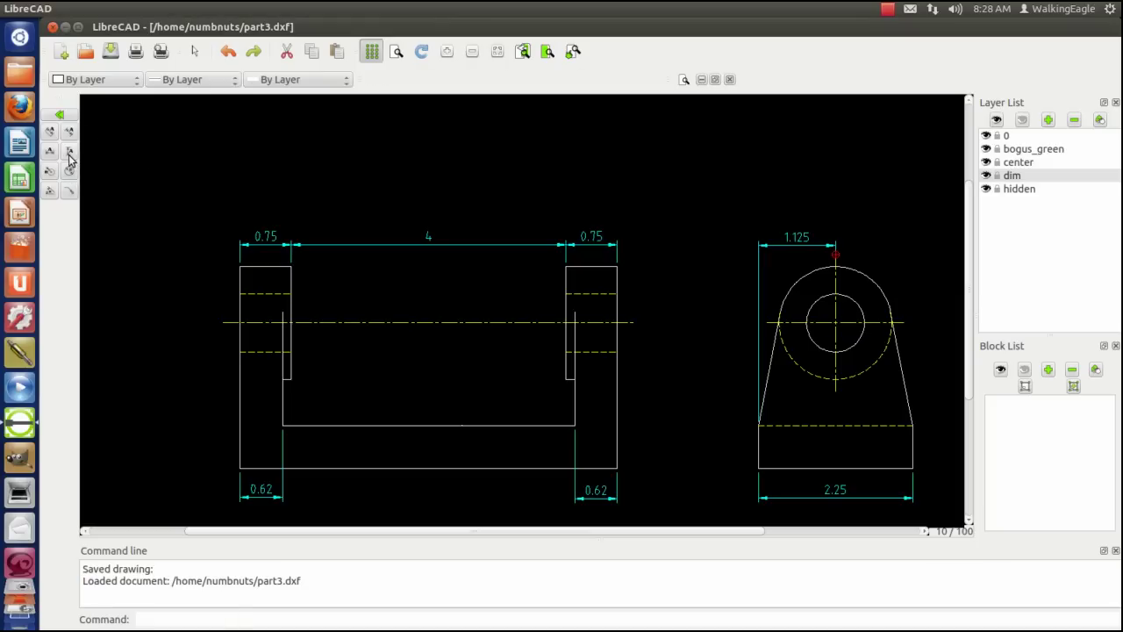
{"action": "left_click", "coordinate": [71, 153]}
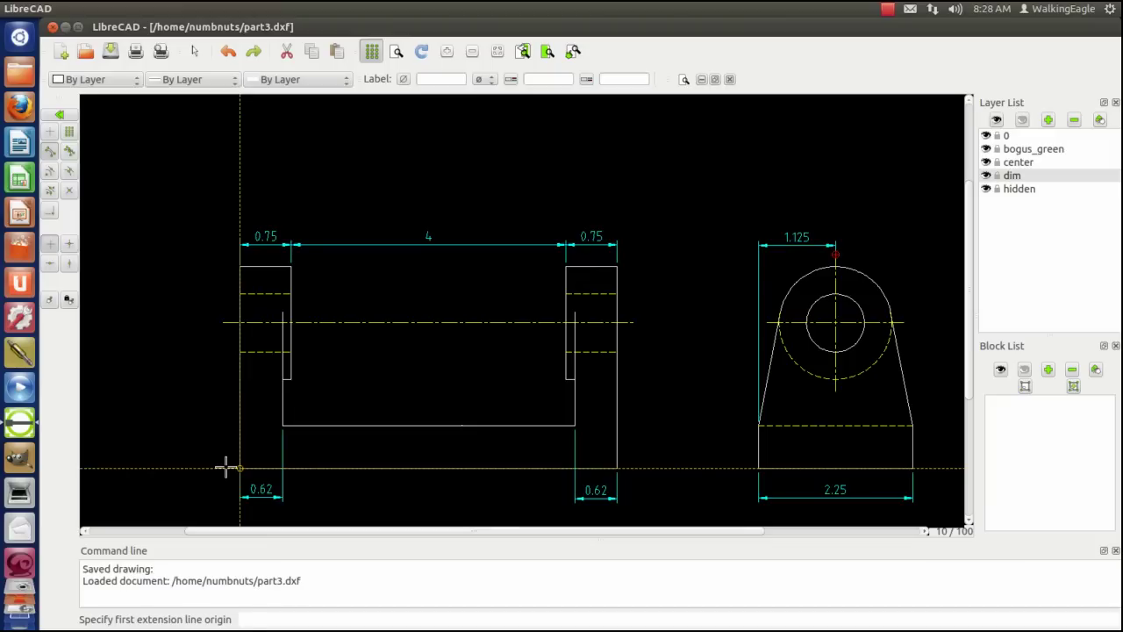
{"action": "left_click", "coordinate": [225, 468]}
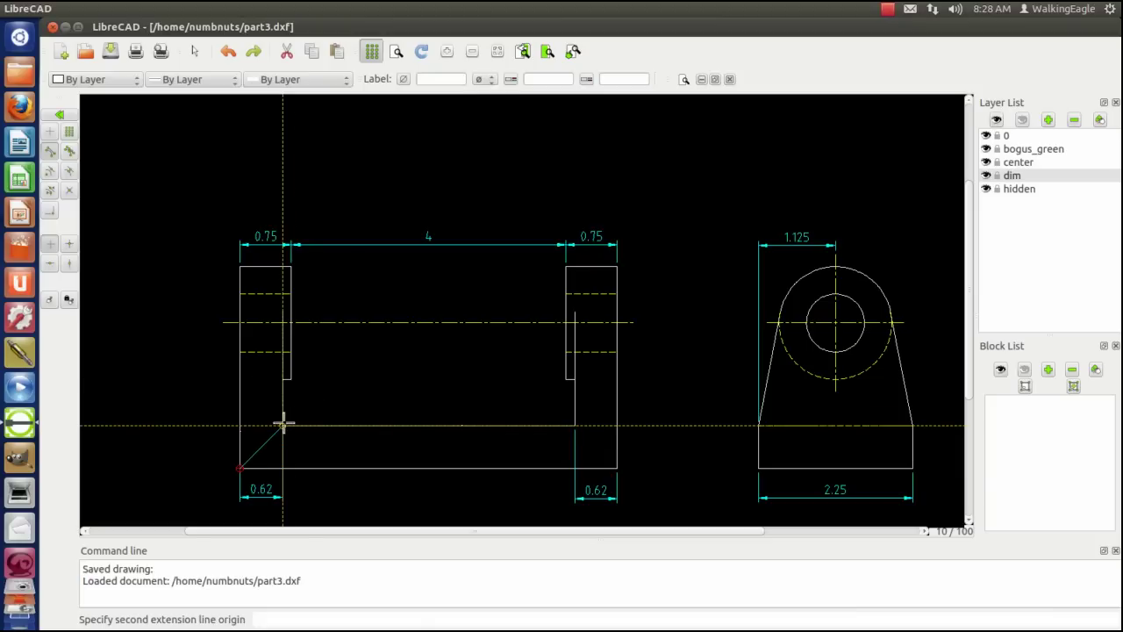
{"action": "left_click", "coordinate": [281, 426]}
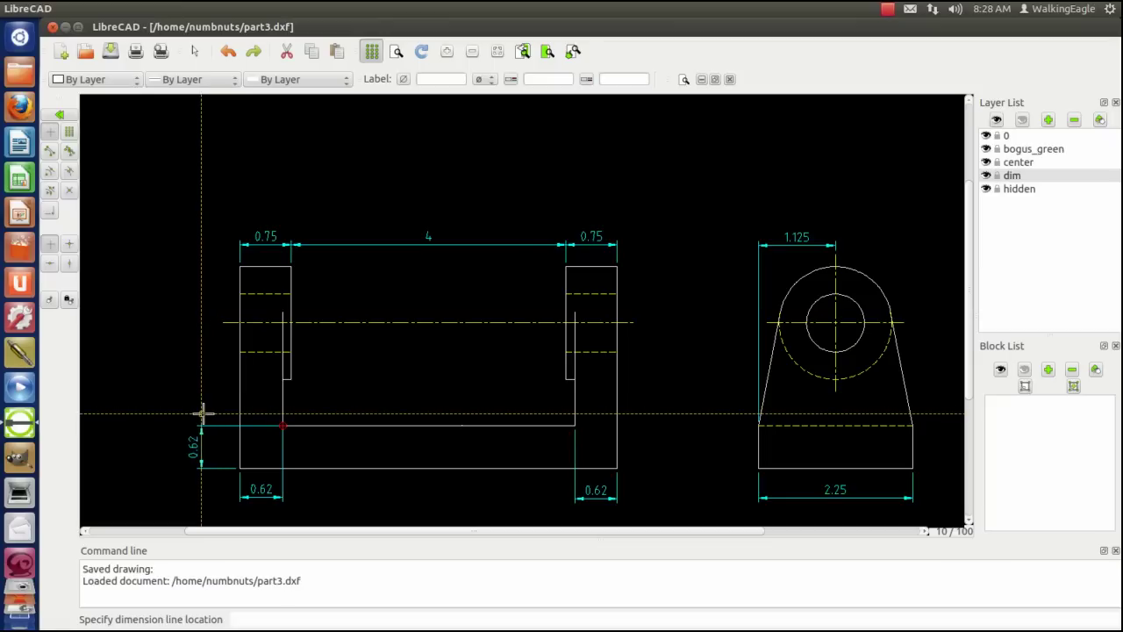
{"action": "left_click", "coordinate": [203, 412]}
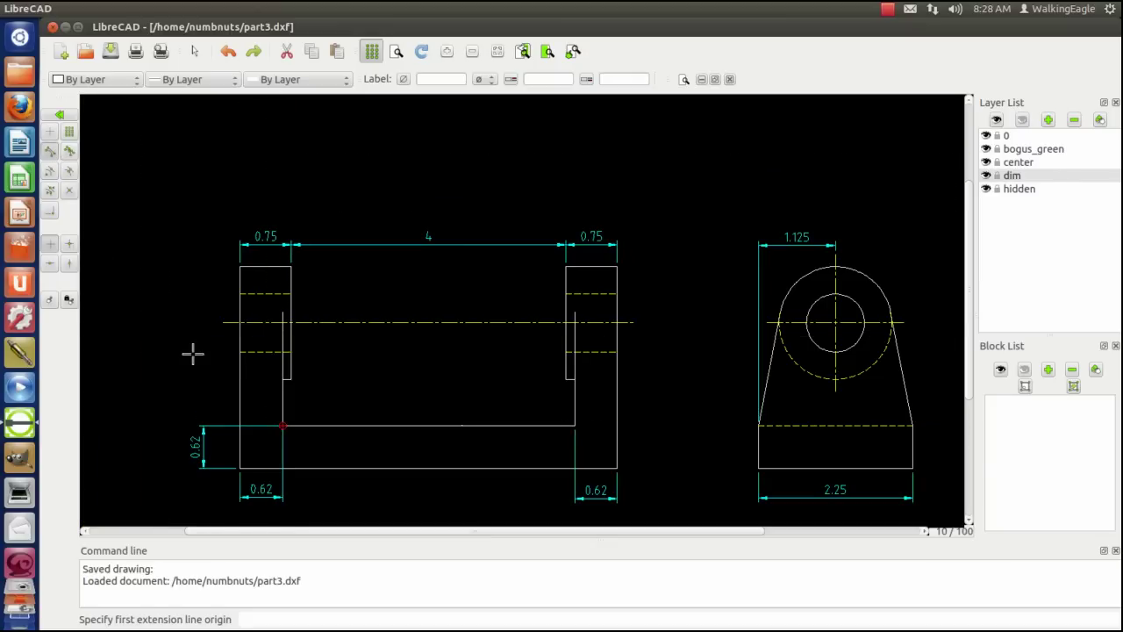
- Stack a vertical 1.5 dimension from the base top to the front view's centre line
{"action": "left_click", "coordinate": [285, 424]}
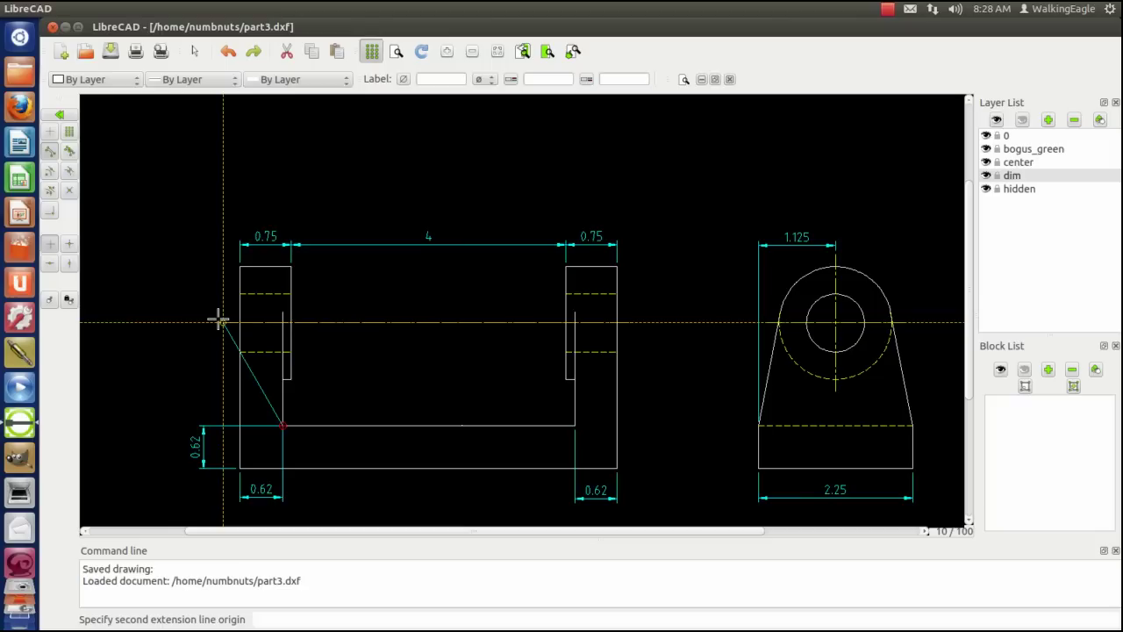
{"action": "left_click", "coordinate": [221, 321]}
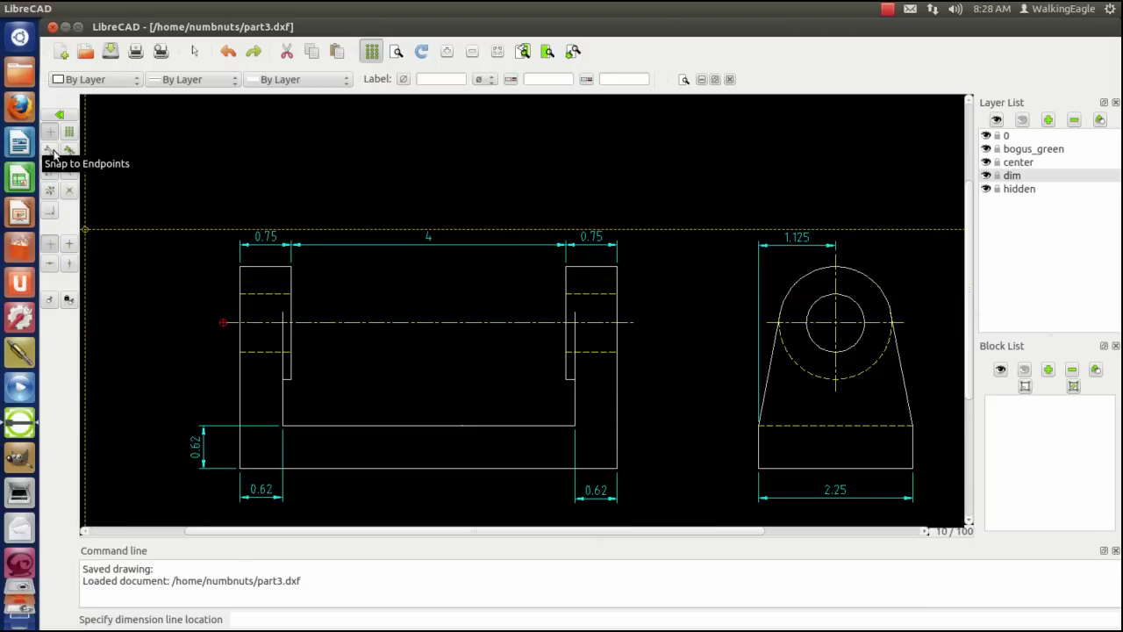
{"action": "left_click", "coordinate": [204, 426]}
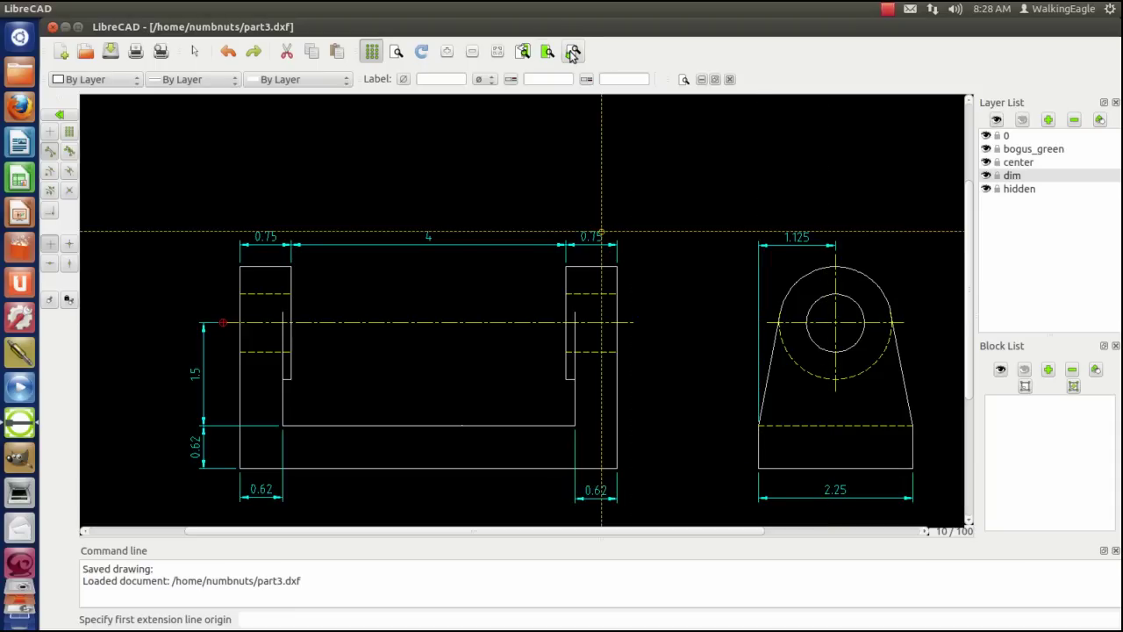
- Pan the drawing left so the side view's circles sit near the middle
{"action": "left_click", "coordinate": [570, 51]}
{"action": "left_click_drag", "start_coordinate": [717, 341], "coordinate": [544, 342]}
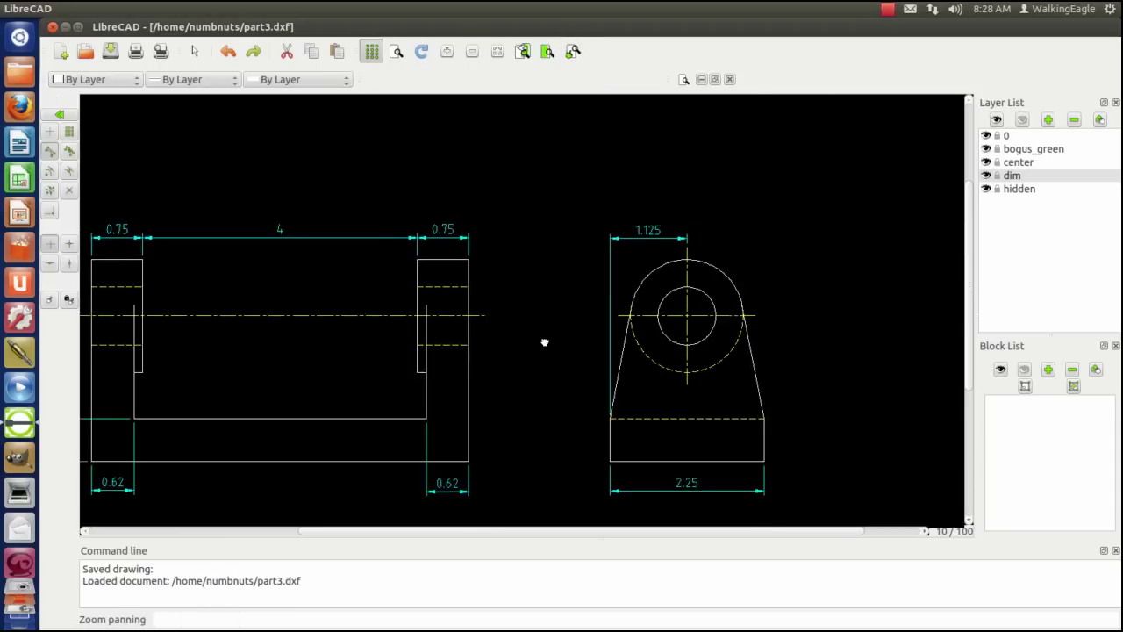
{"action": "right_click", "coordinate": [544, 341]}
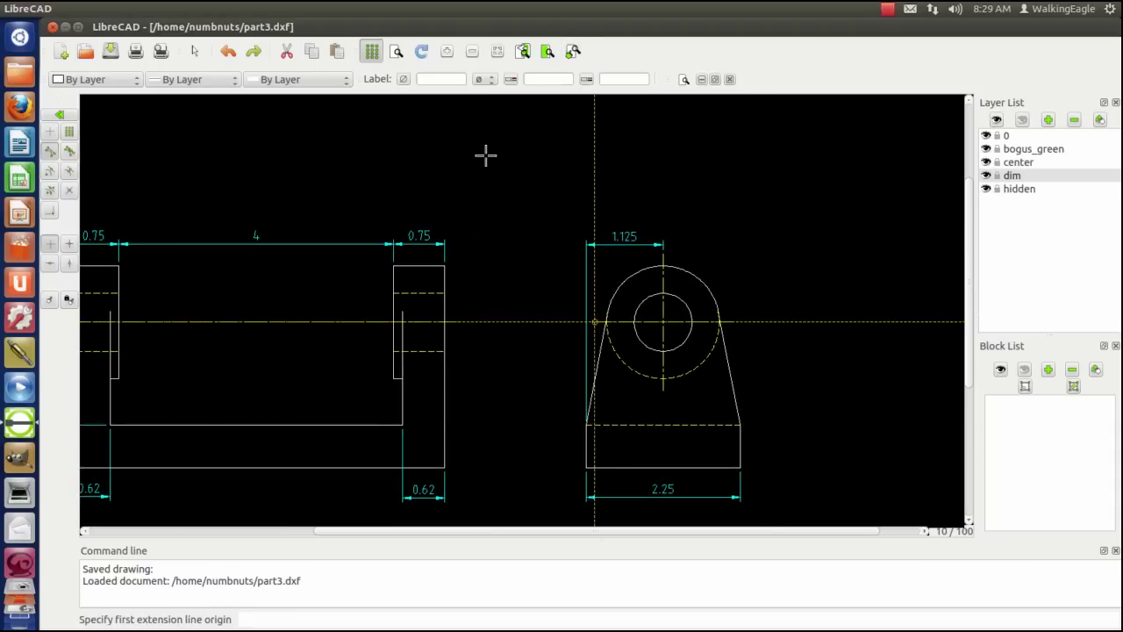
{"action": "left_click", "coordinate": [59, 115]}
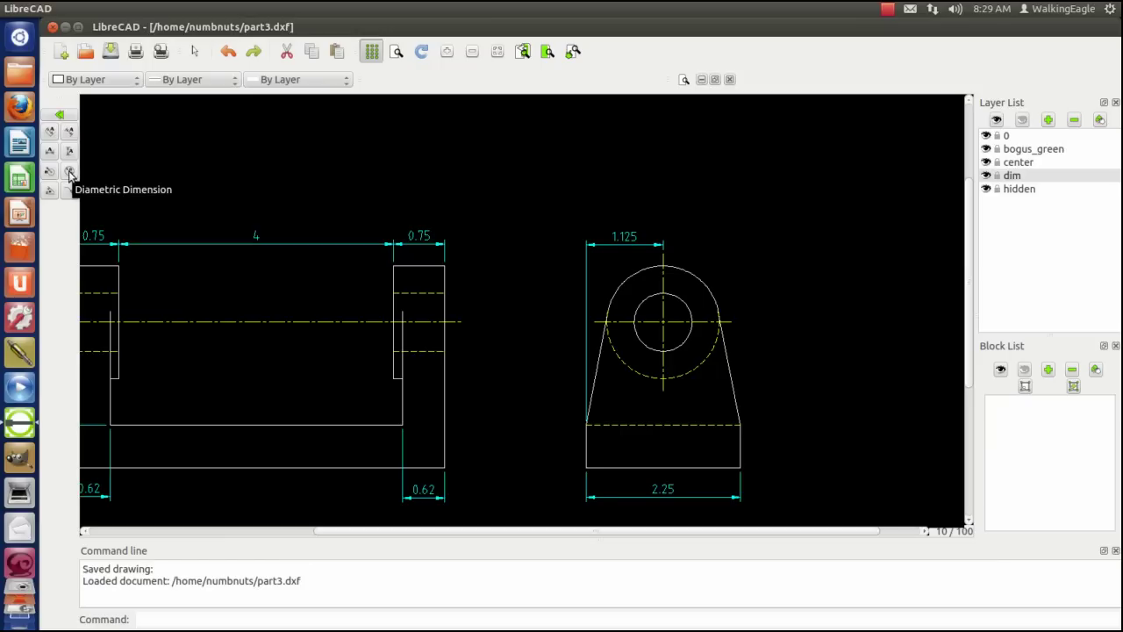
- Try a diameter dimension on the large circle, then cancel it without placing one
{"action": "left_click", "coordinate": [71, 172]}
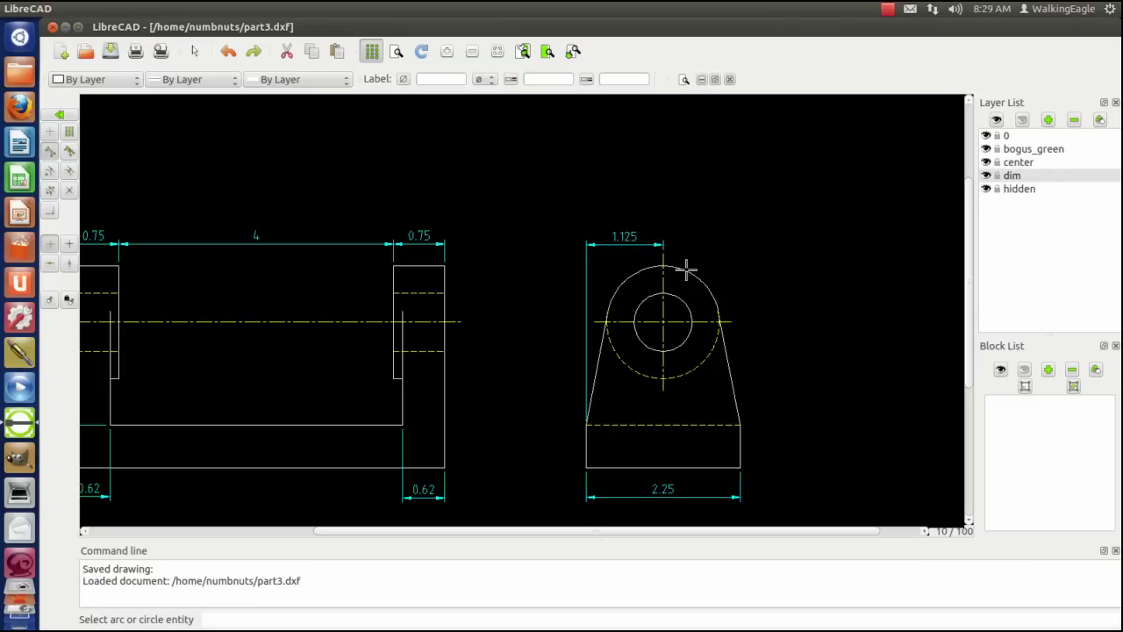
{"action": "left_click", "coordinate": [50, 132]}
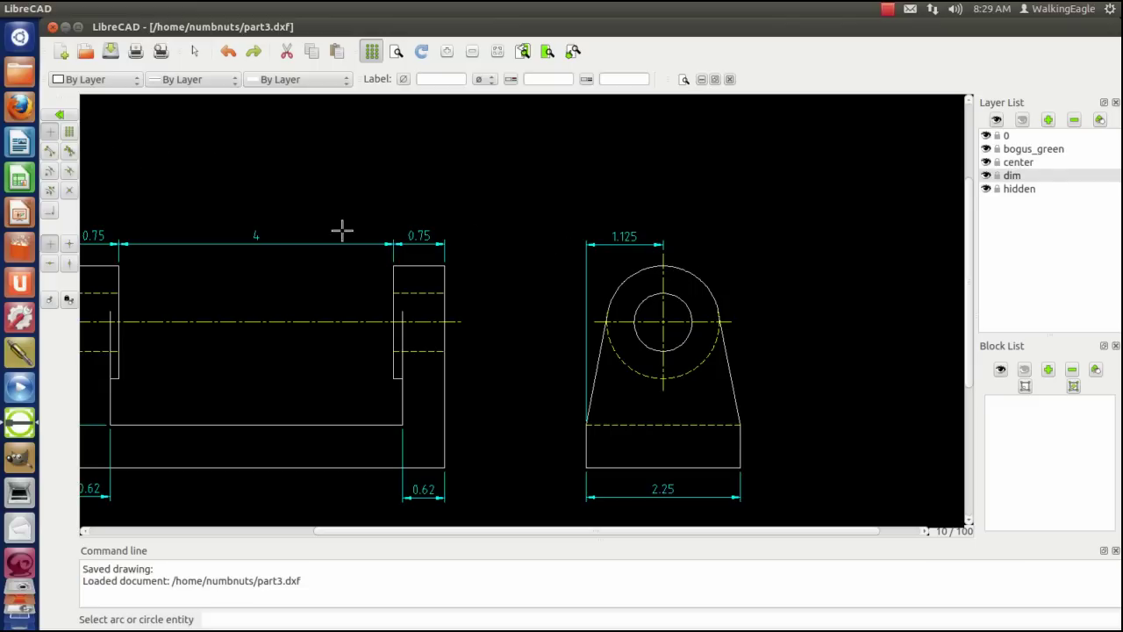
{"action": "left_click", "coordinate": [683, 267]}
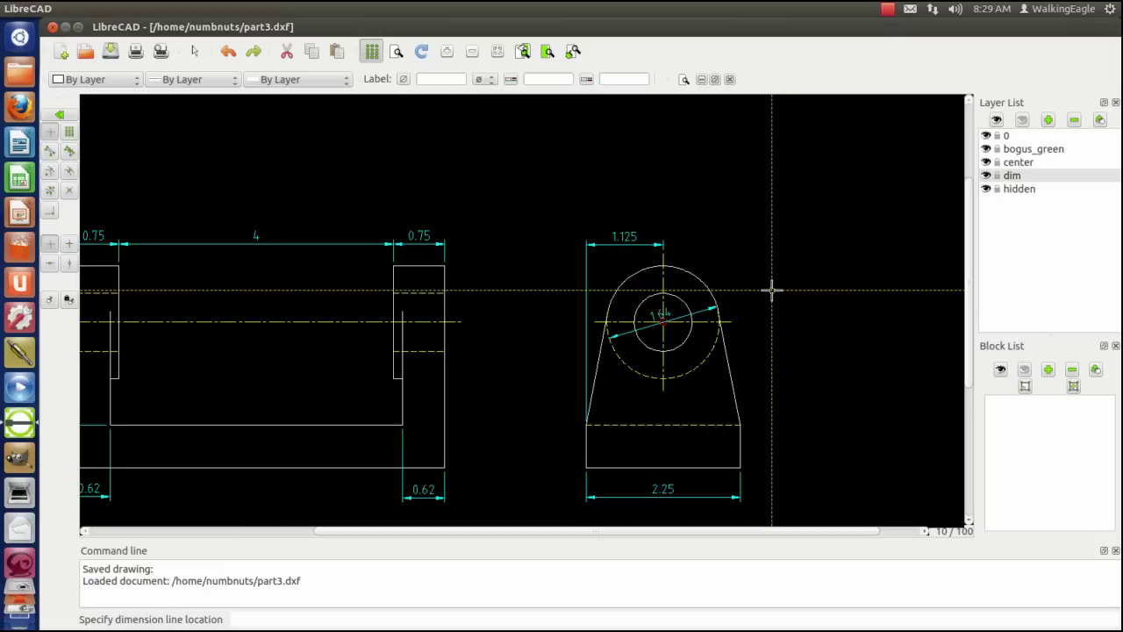
{"action": "right_click", "coordinate": [771, 290]}
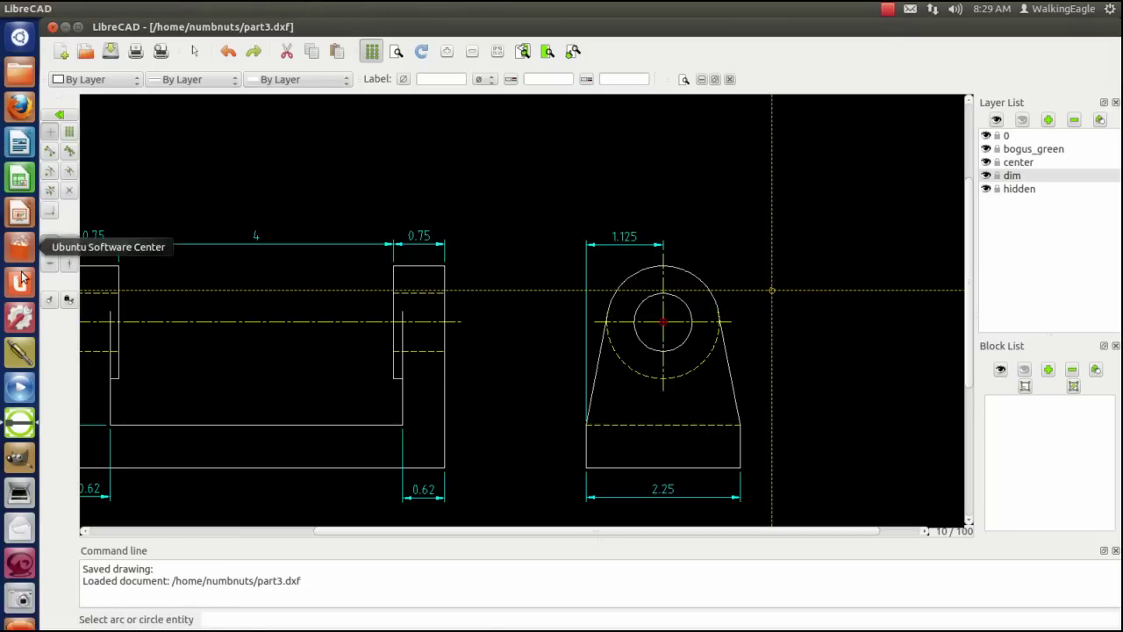
{"action": "left_click", "coordinate": [61, 117]}
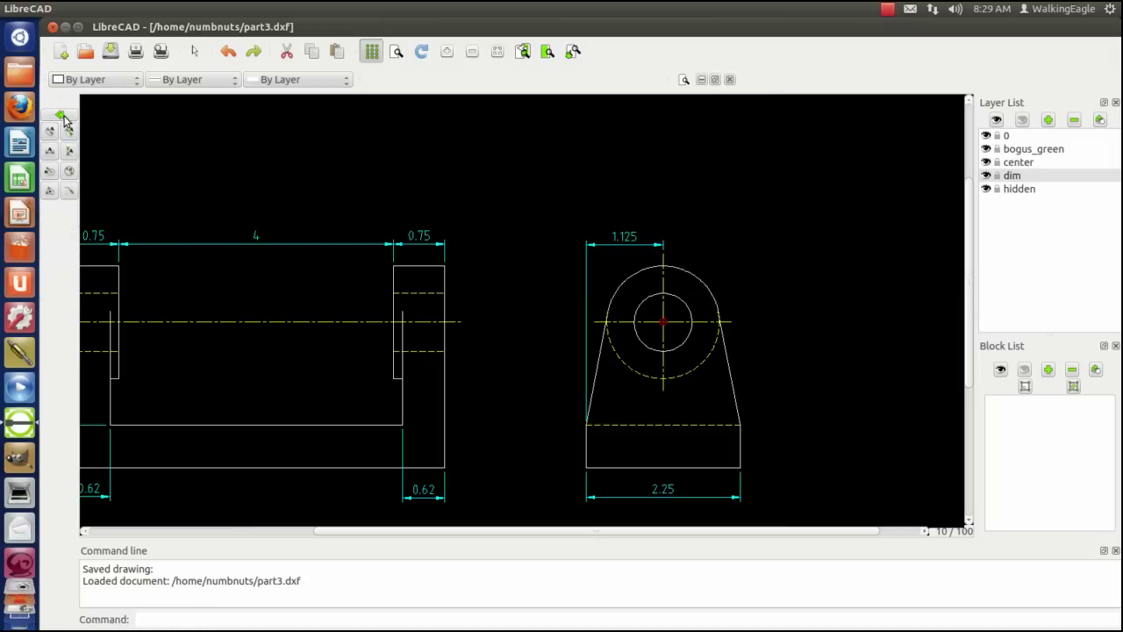
{"action": "left_click", "coordinate": [49, 174]}
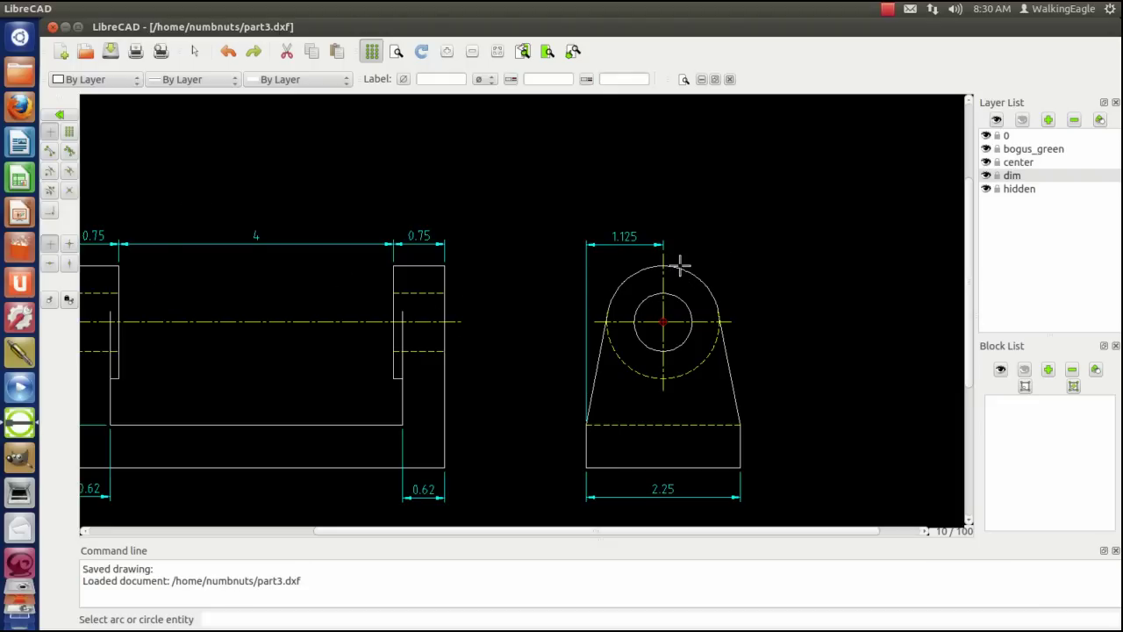
{"action": "left_click", "coordinate": [677, 268]}
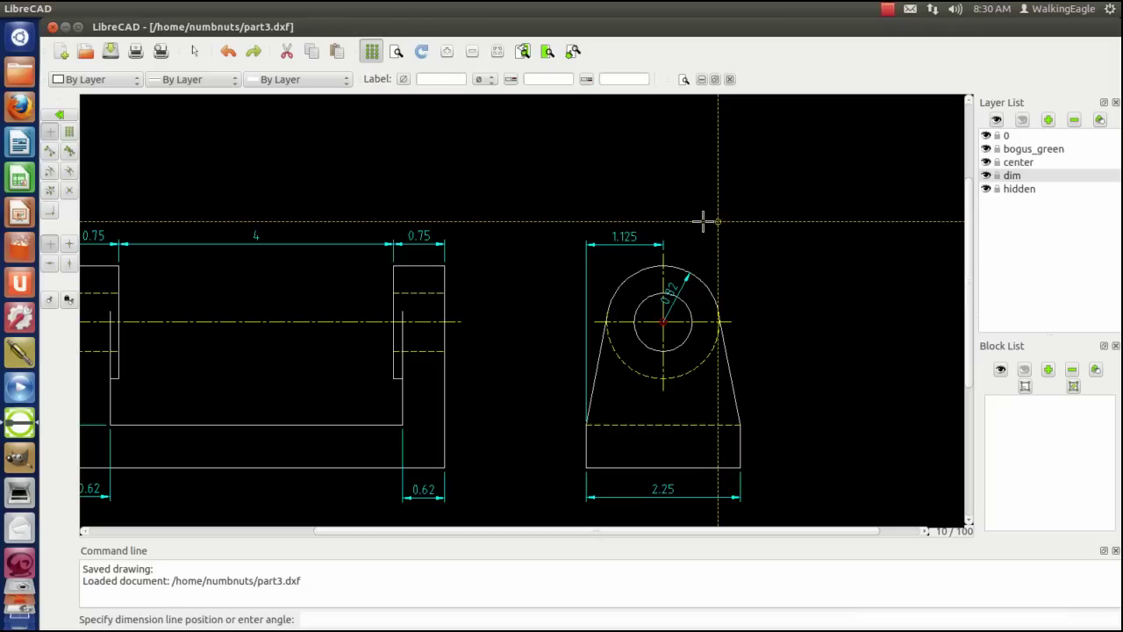
{"action": "right_click", "coordinate": [705, 223]}
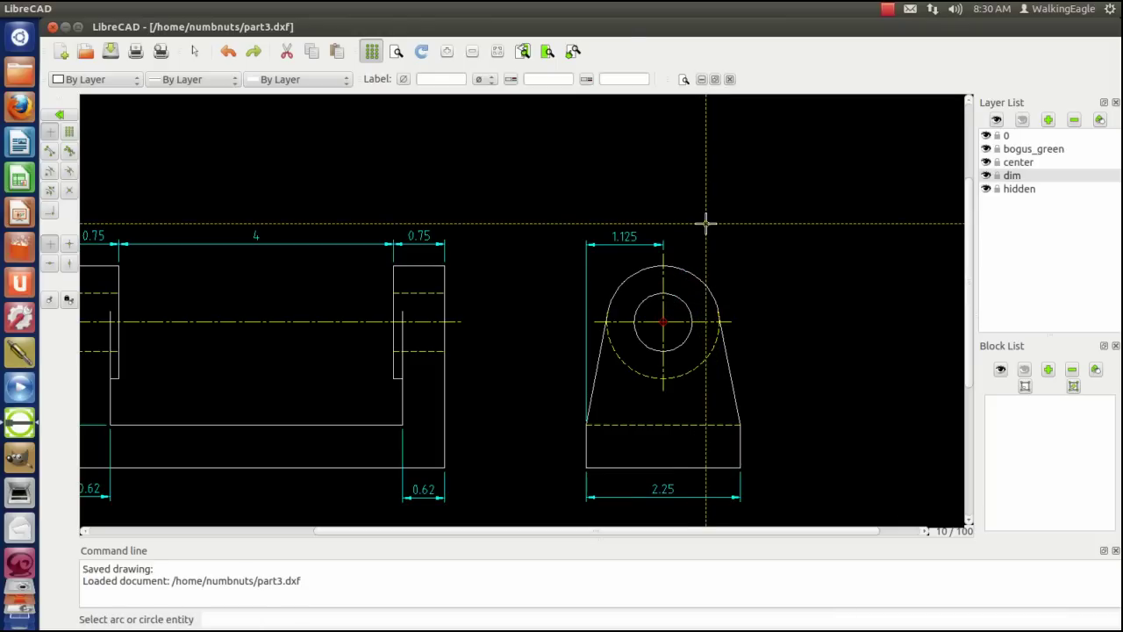
{"action": "left_click", "coordinate": [60, 116]}
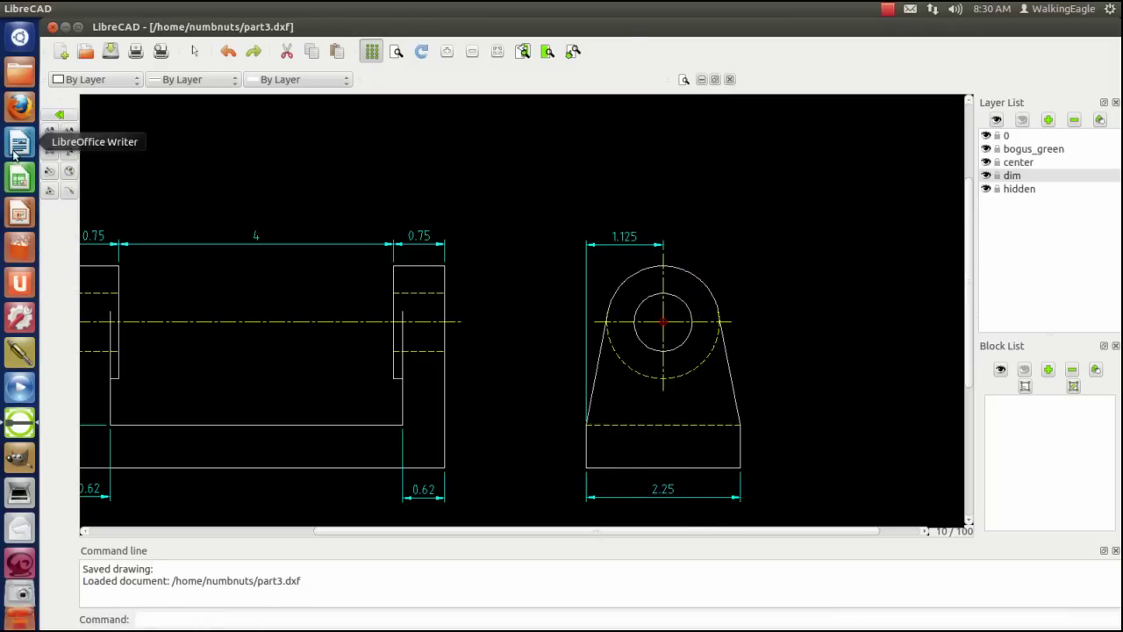
- Draw a leader from the large circle's top edge up-right, ending in a horizontal shoulder
{"action": "left_click", "coordinate": [67, 192]}
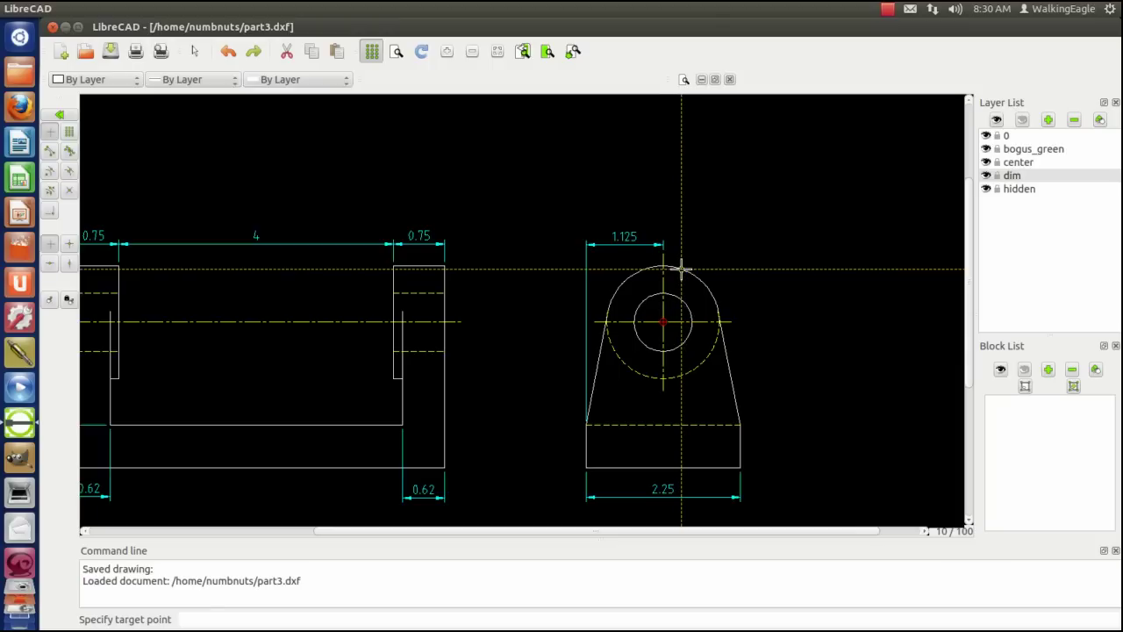
{"action": "left_click", "coordinate": [681, 268]}
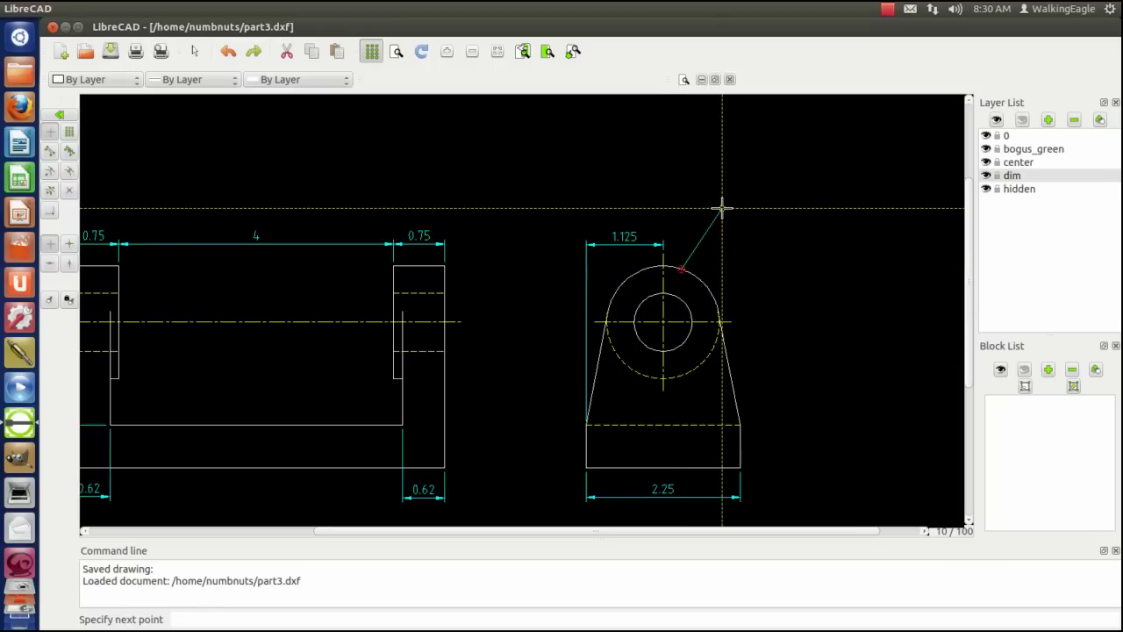
{"action": "left_click", "coordinate": [722, 208]}
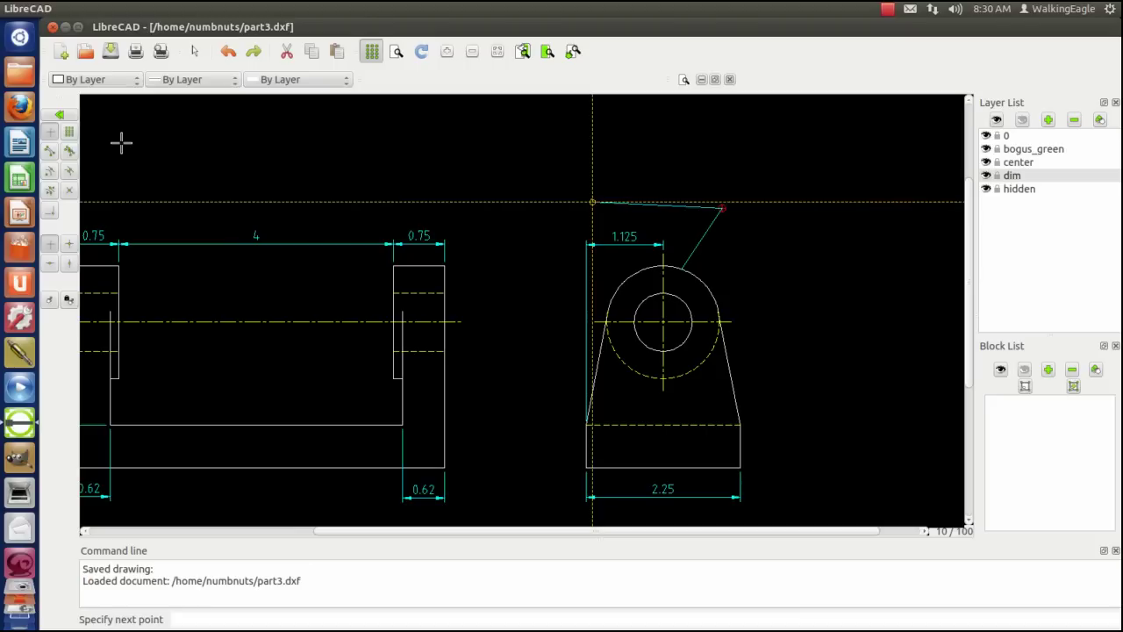
{"action": "left_click", "coordinate": [49, 265]}
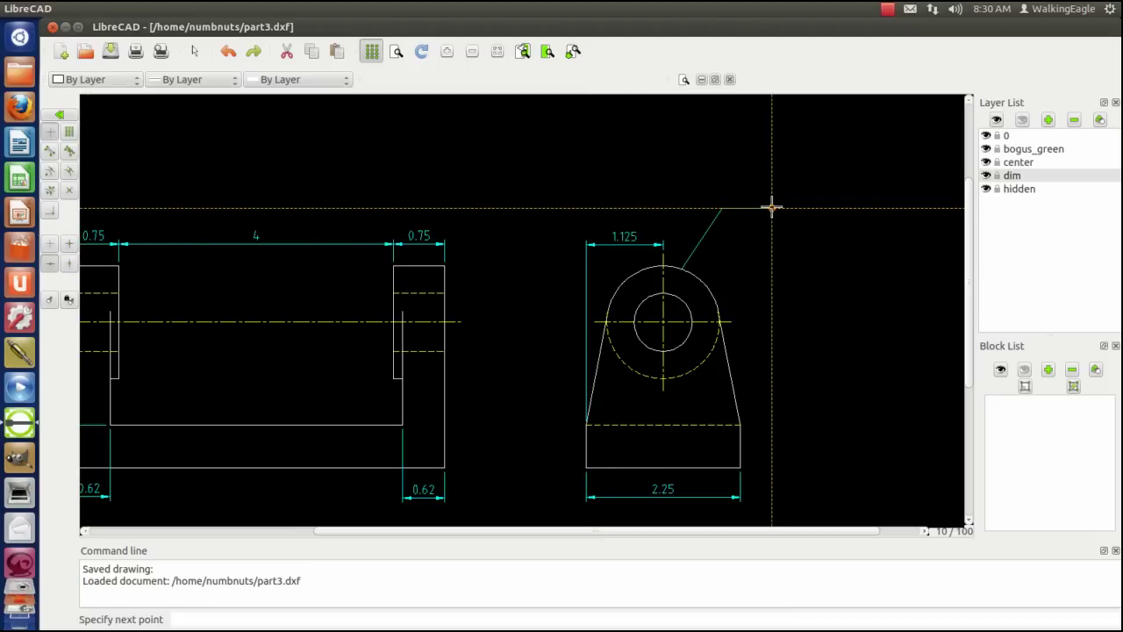
{"action": "left_click", "coordinate": [771, 208]}
{"action": "right_click", "coordinate": [771, 208]}
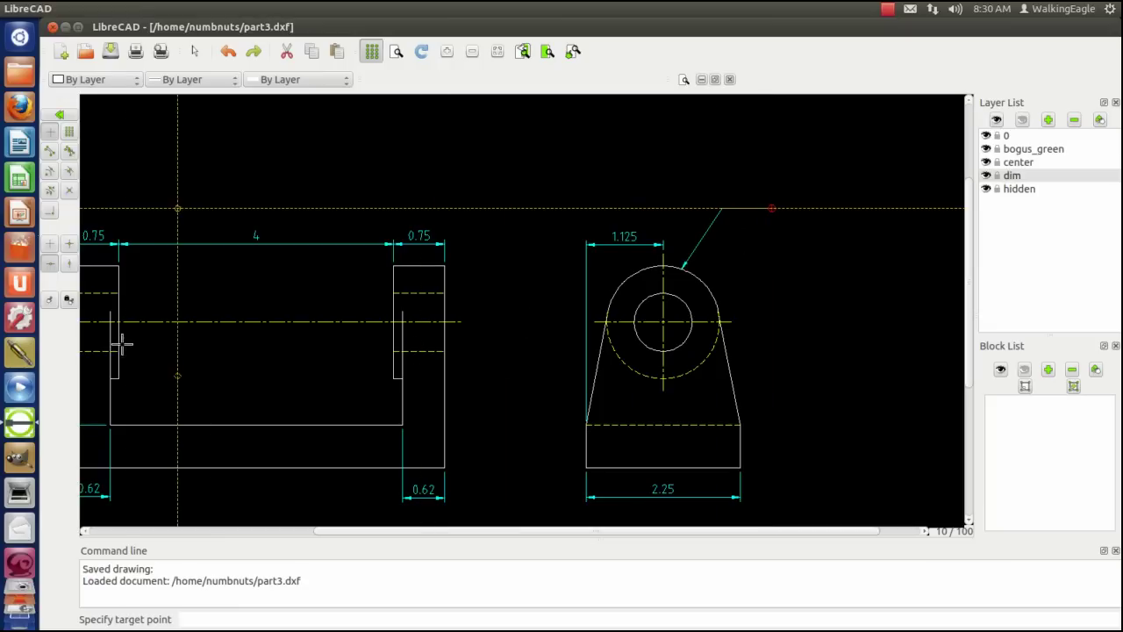
{"action": "left_click", "coordinate": [60, 116]}
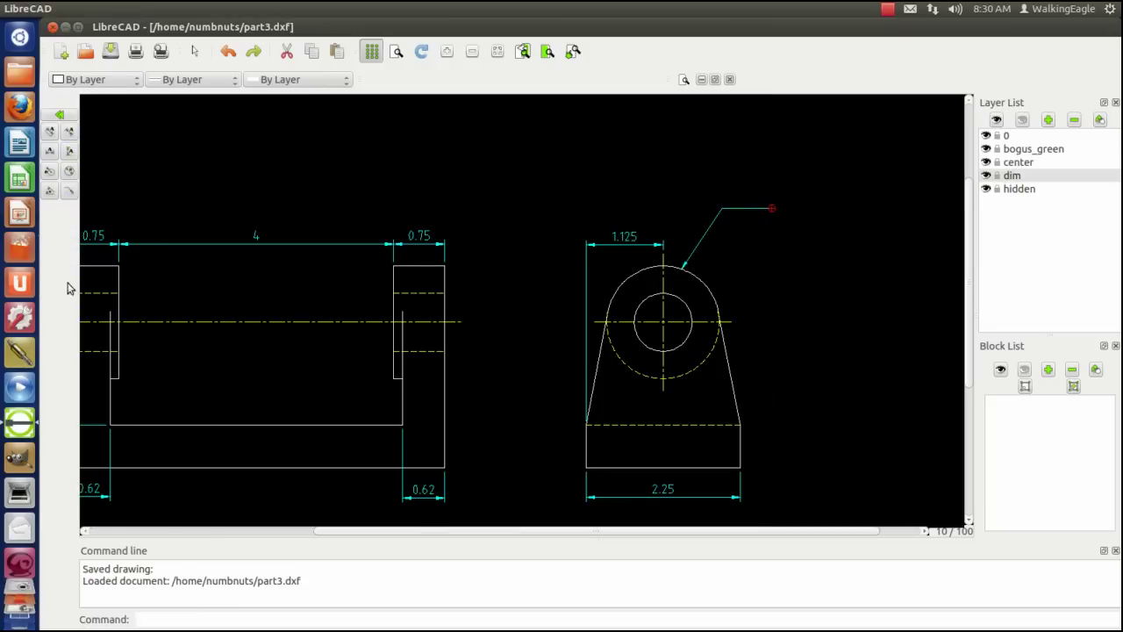
- Draw a second leader from the inner hole's edge up-right with a short horizontal tail
{"action": "left_click", "coordinate": [69, 190]}
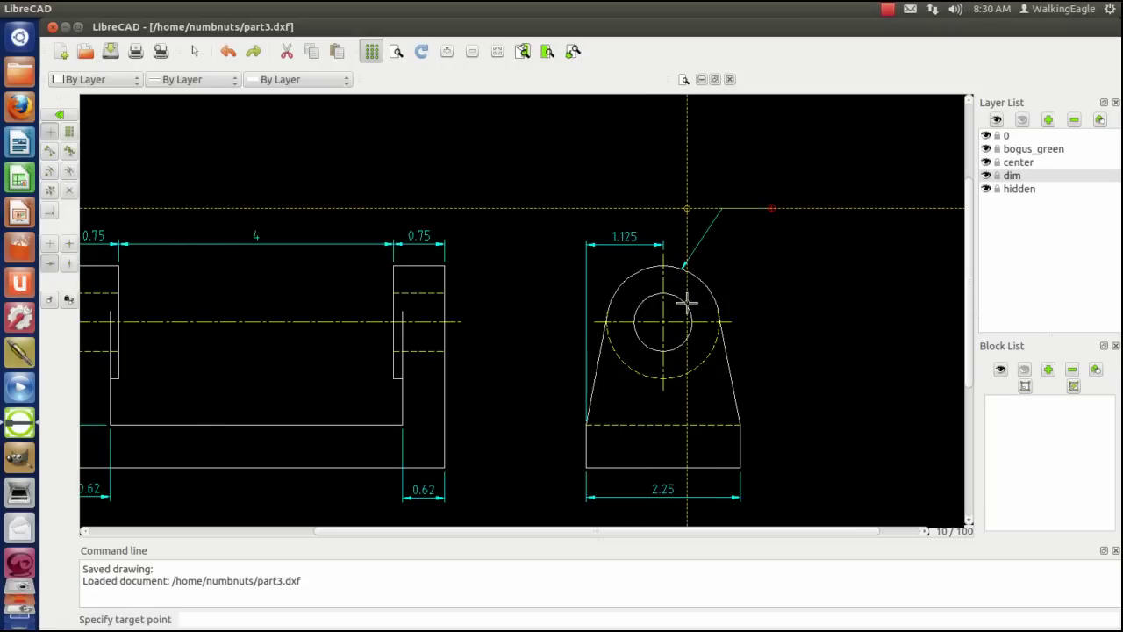
{"action": "left_click", "coordinate": [686, 303]}
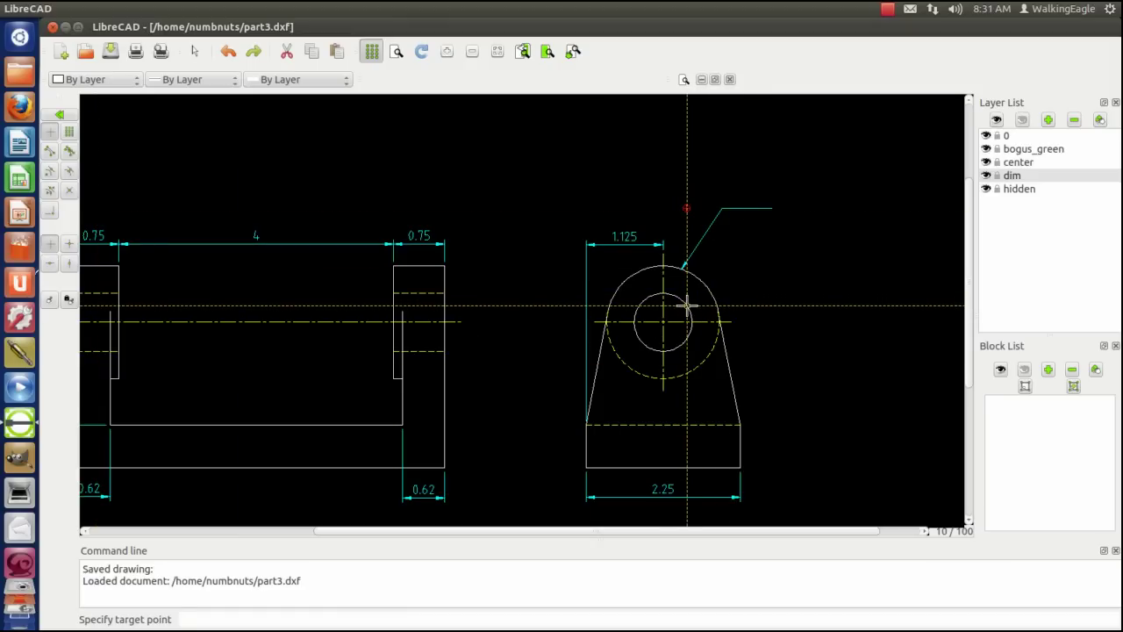
{"action": "left_click", "coordinate": [688, 305]}
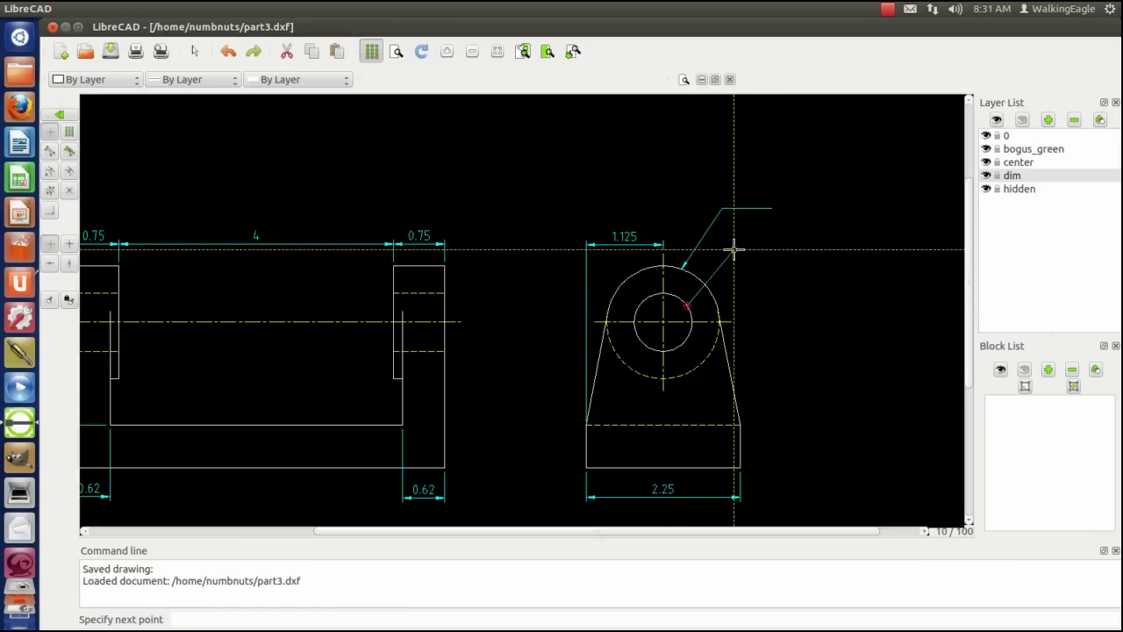
{"action": "left_click", "coordinate": [733, 249]}
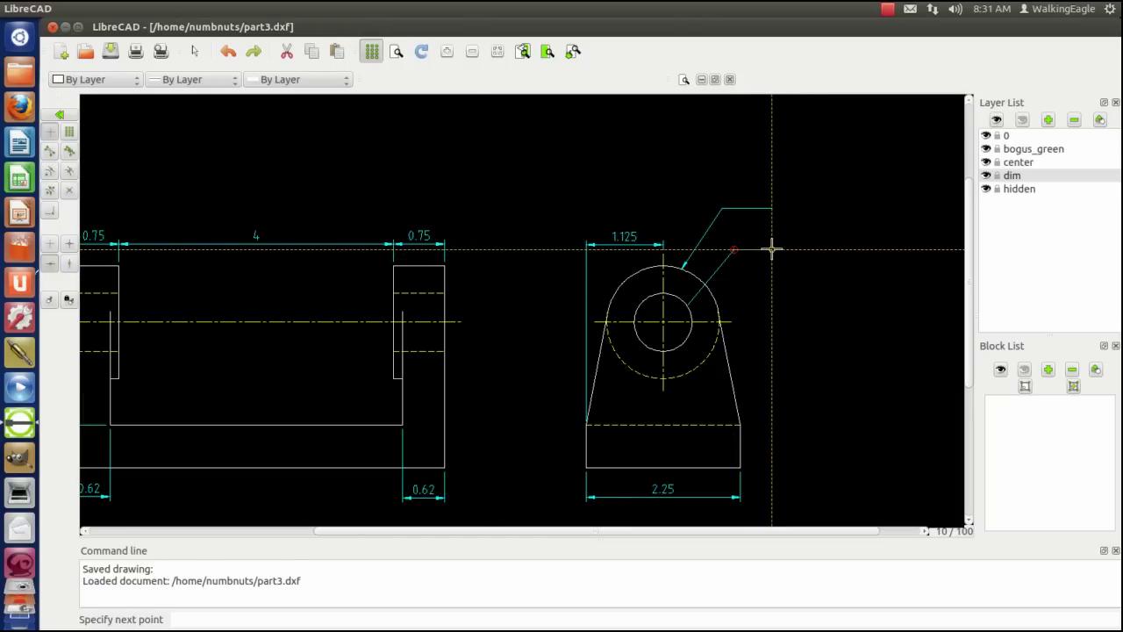
{"action": "left_click", "coordinate": [771, 249]}
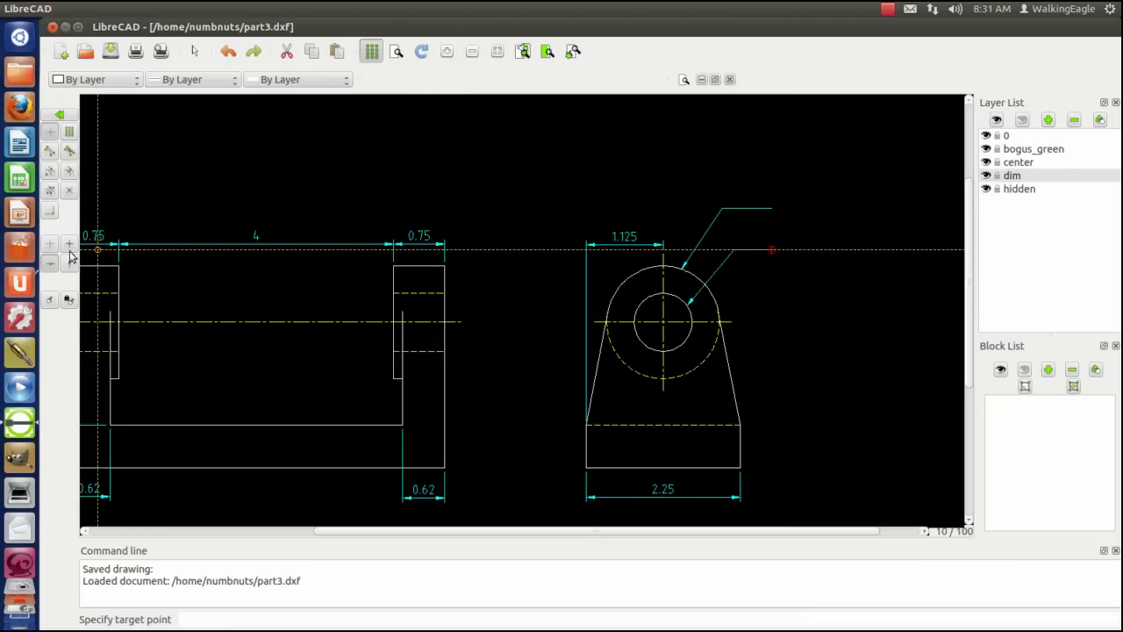
{"action": "left_click", "coordinate": [61, 115]}
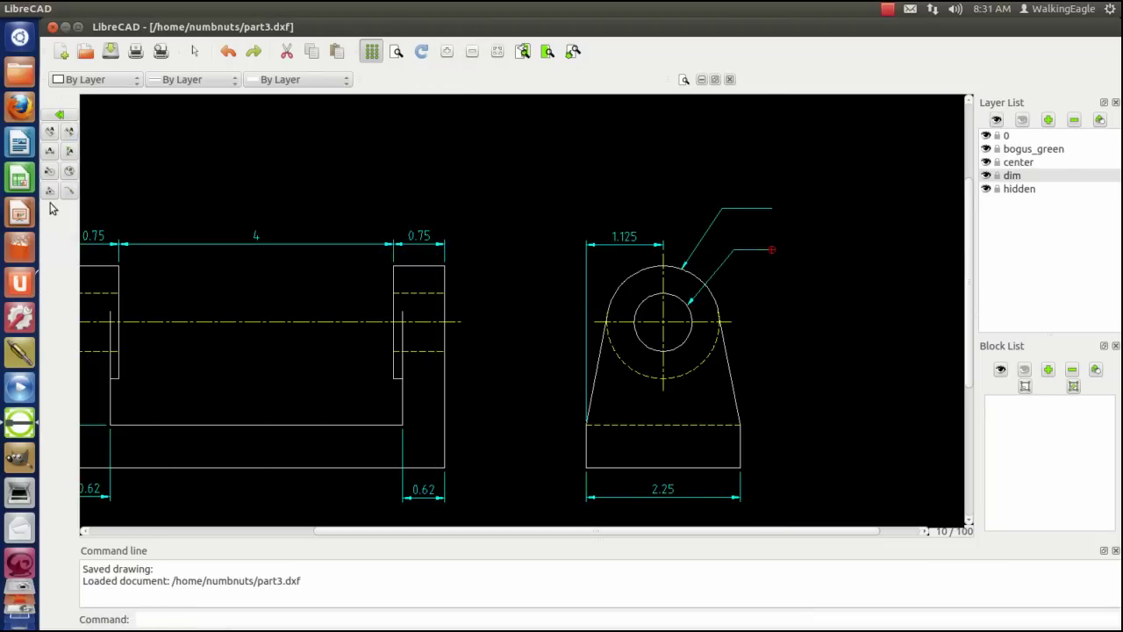
- Place '.82 Radius' text labels at the tails of both leaders
{"action": "left_click", "coordinate": [71, 115]}
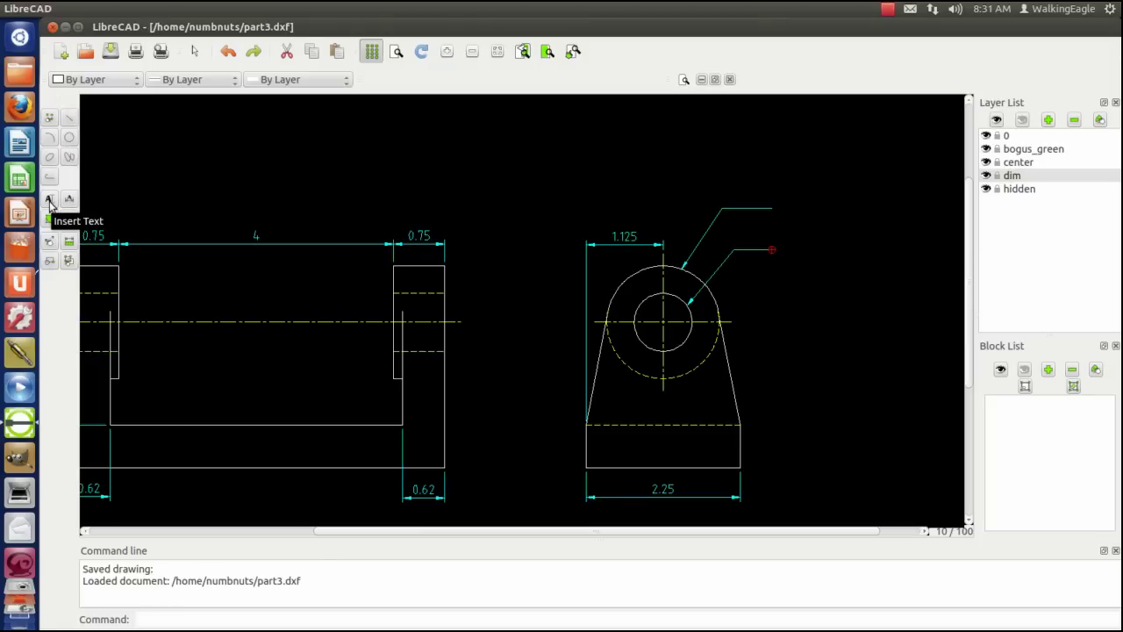
{"action": "left_click", "coordinate": [50, 202]}
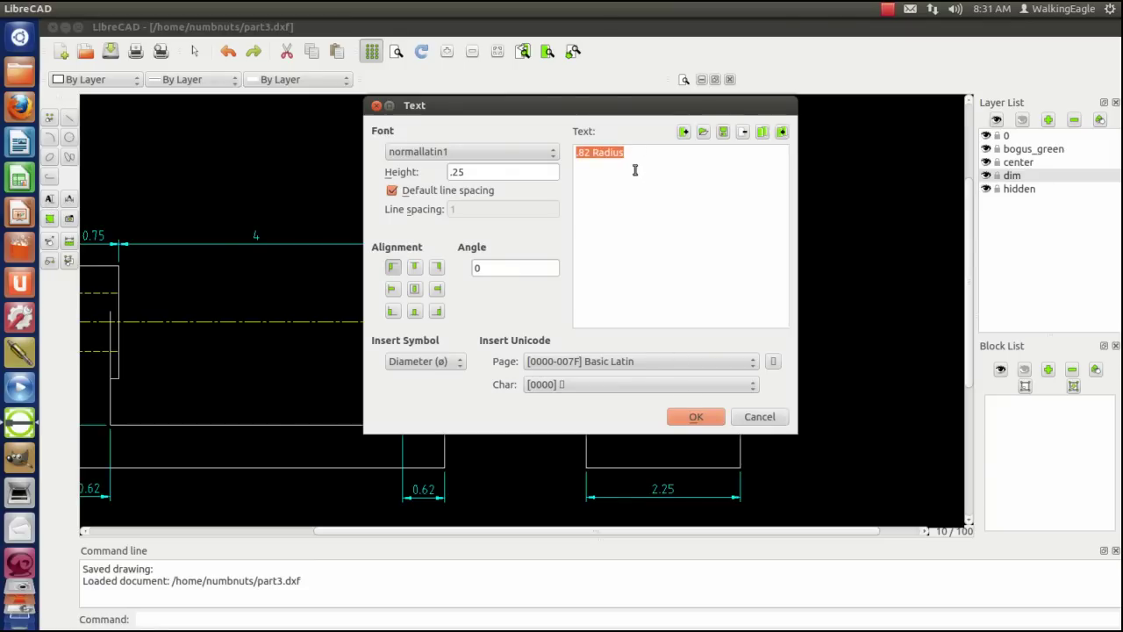
{"action": "left_click_drag", "start_coordinate": [475, 172], "coordinate": [400, 172]}
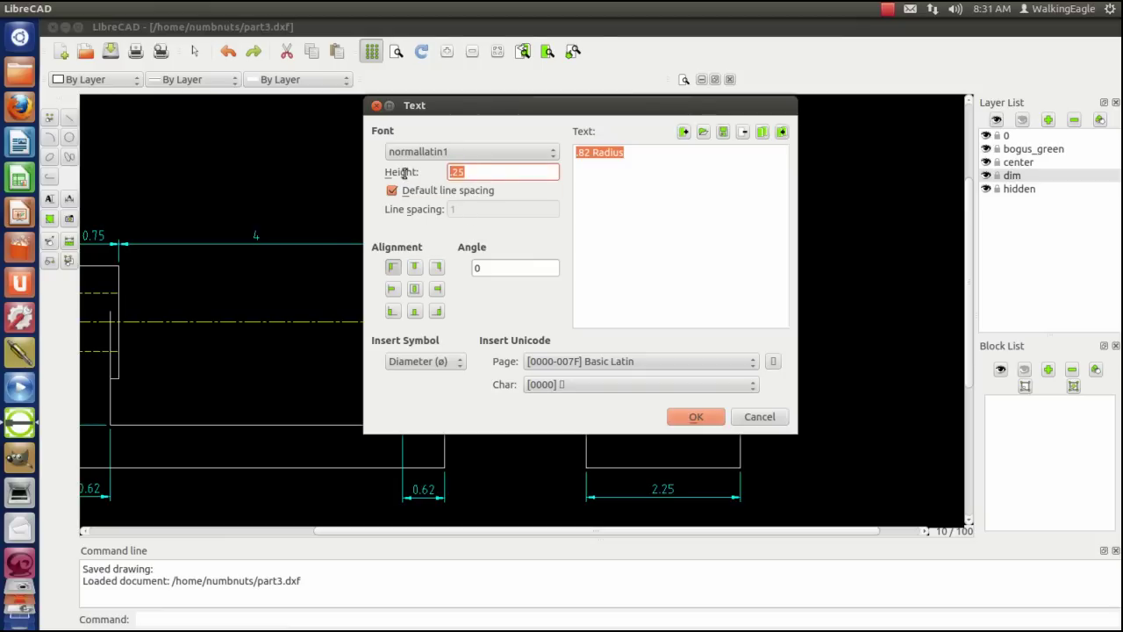
{"action": "type", "text": "."}
{"action": "left_click", "coordinate": [695, 417]}
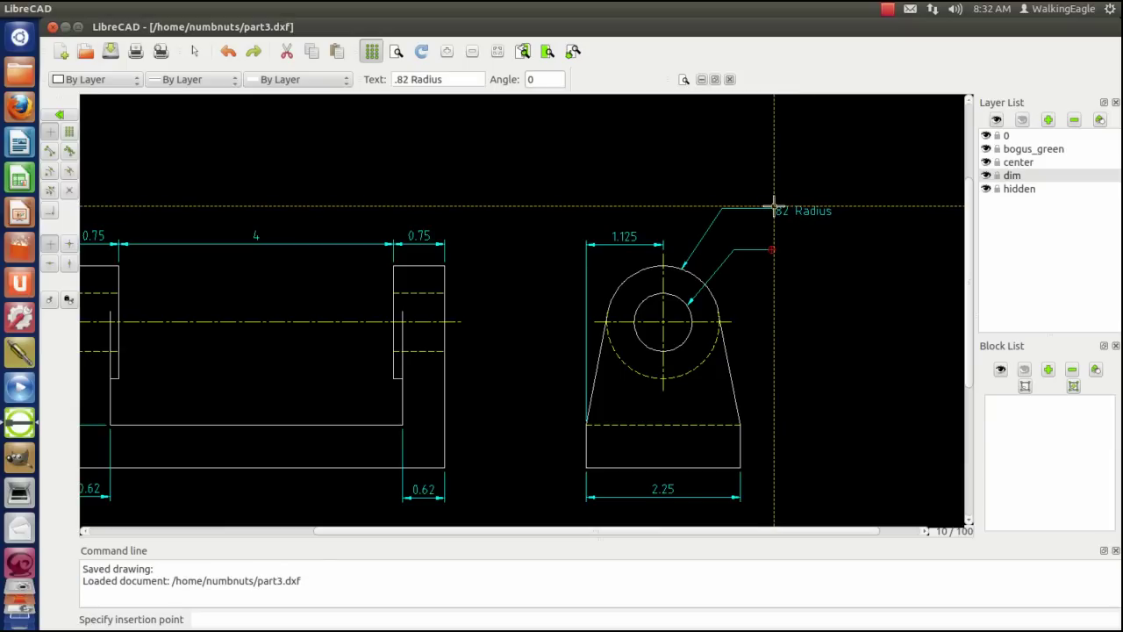
{"action": "left_click", "coordinate": [774, 202]}
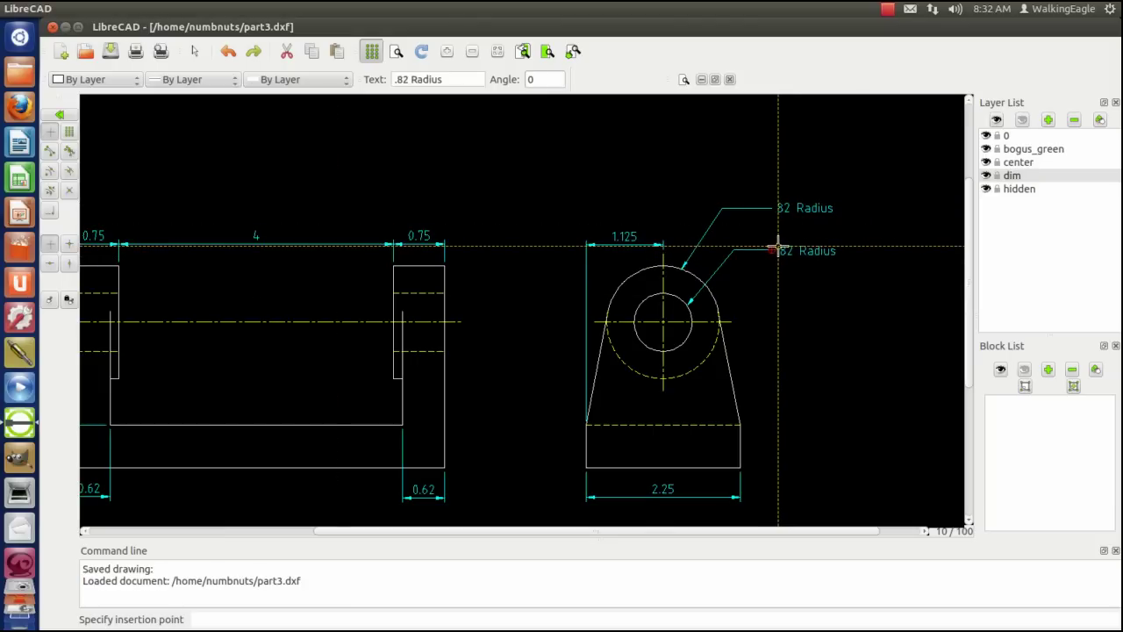
{"action": "left_click", "coordinate": [777, 250]}
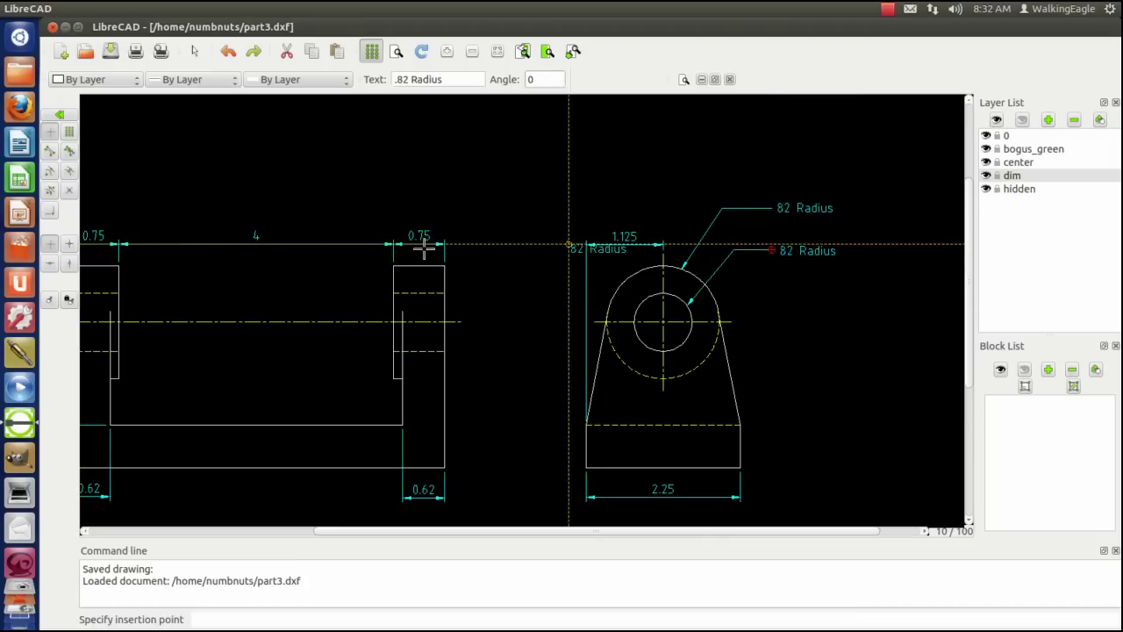
{"action": "right_click", "coordinate": [200, 192]}
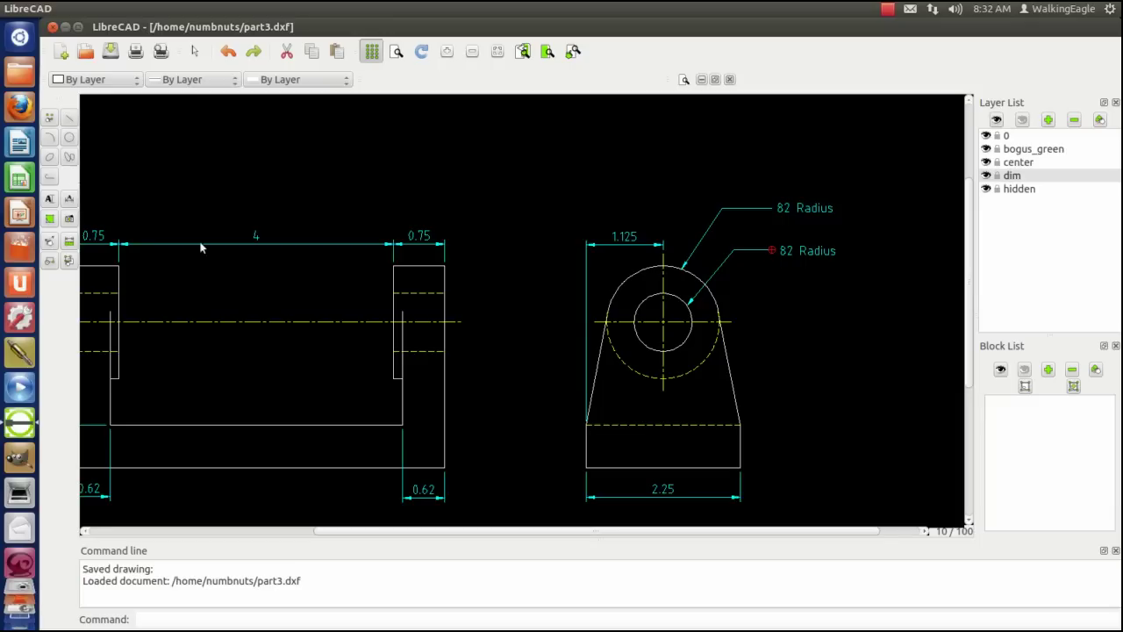
- Edit the lower leader's label to read '.8438 Ream'
{"action": "left_click", "coordinate": [49, 244]}
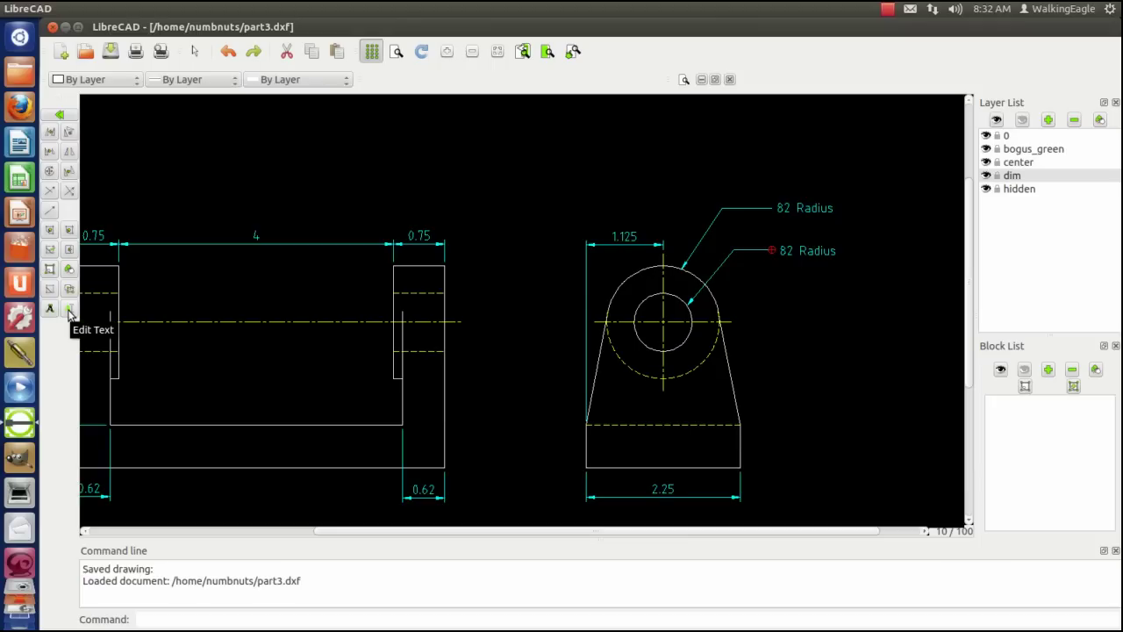
{"action": "left_click", "coordinate": [69, 309]}
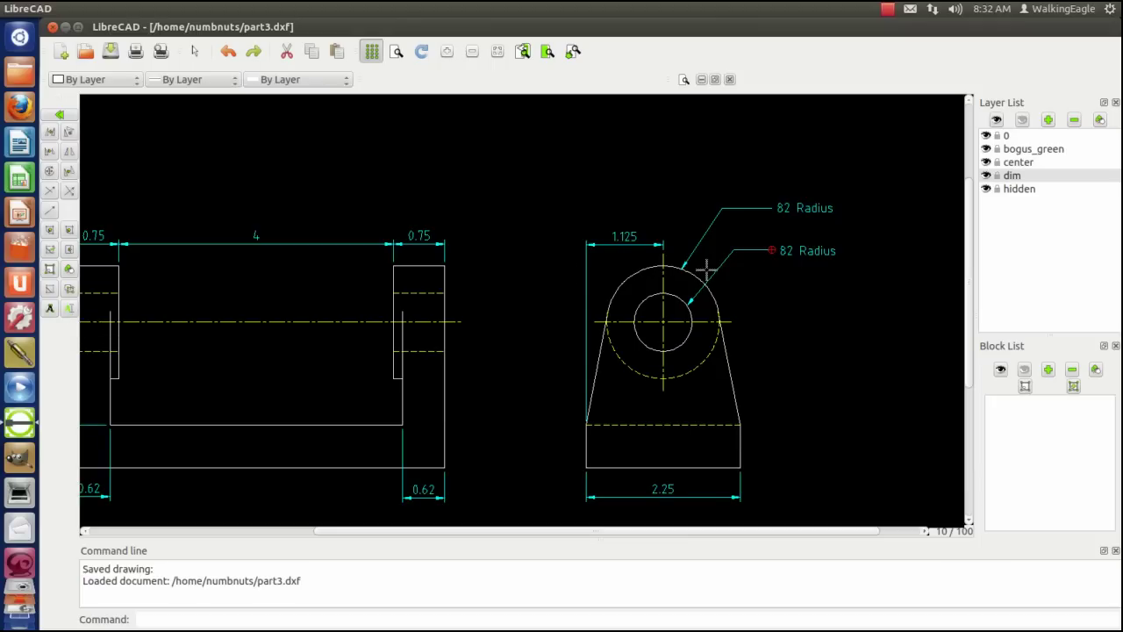
{"action": "left_click", "coordinate": [790, 252]}
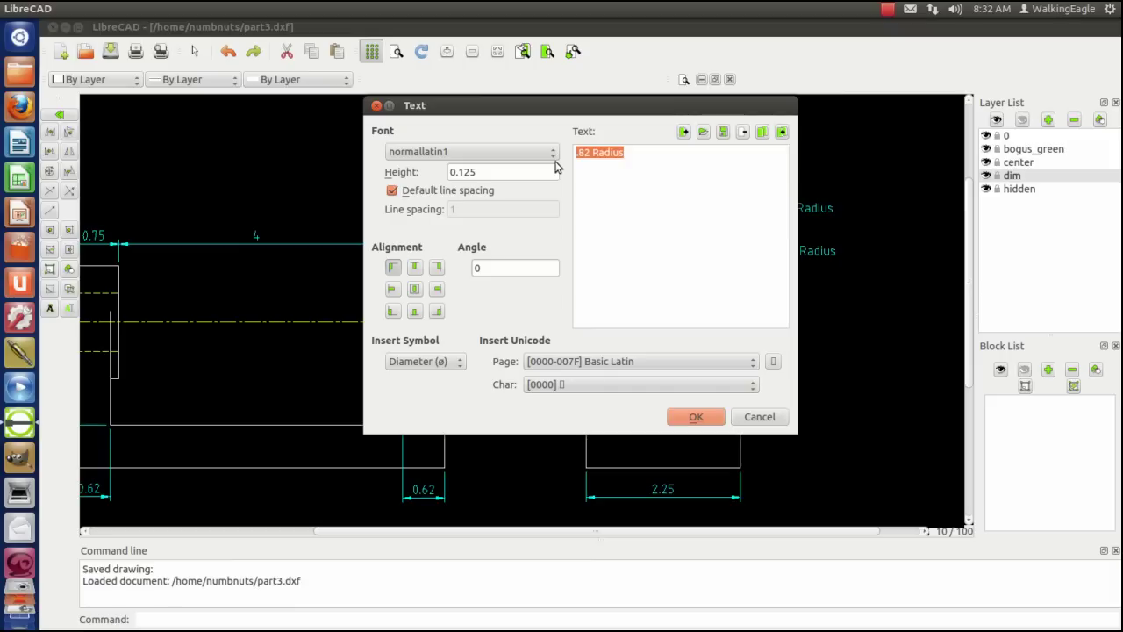
{"action": "type", "text": "."}
{"action": "type", "text": "am"}
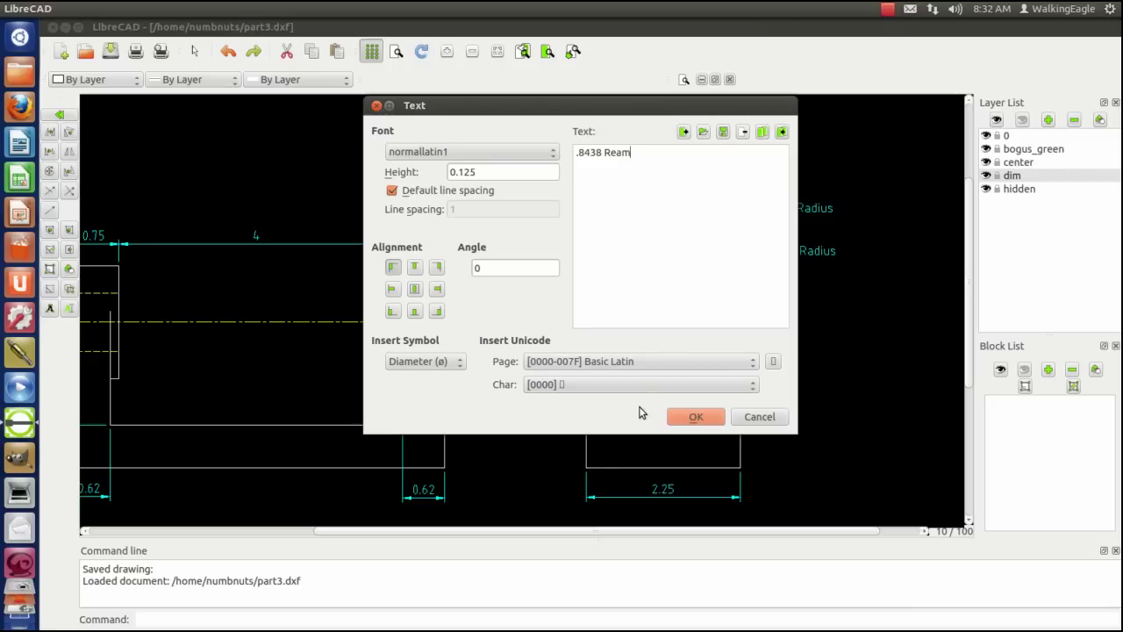
{"action": "left_click", "coordinate": [694, 418]}
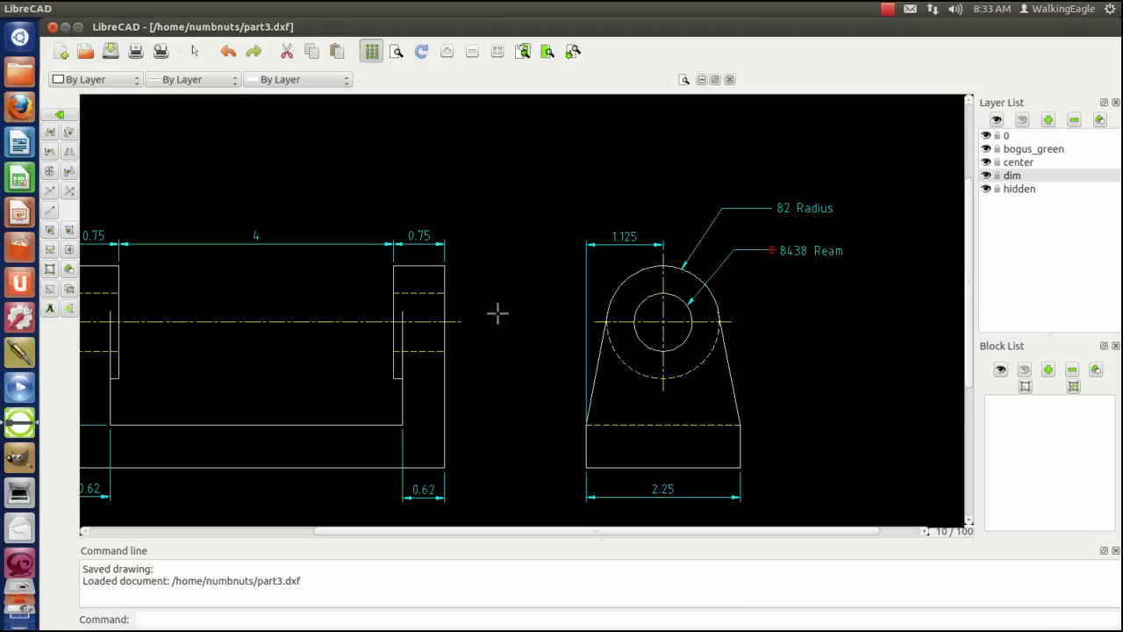
{"action": "scroll", "coordinate": [489, 315], "scroll_direction": "down", "scroll_amount": 1}
{"action": "left_click", "coordinate": [523, 52]}
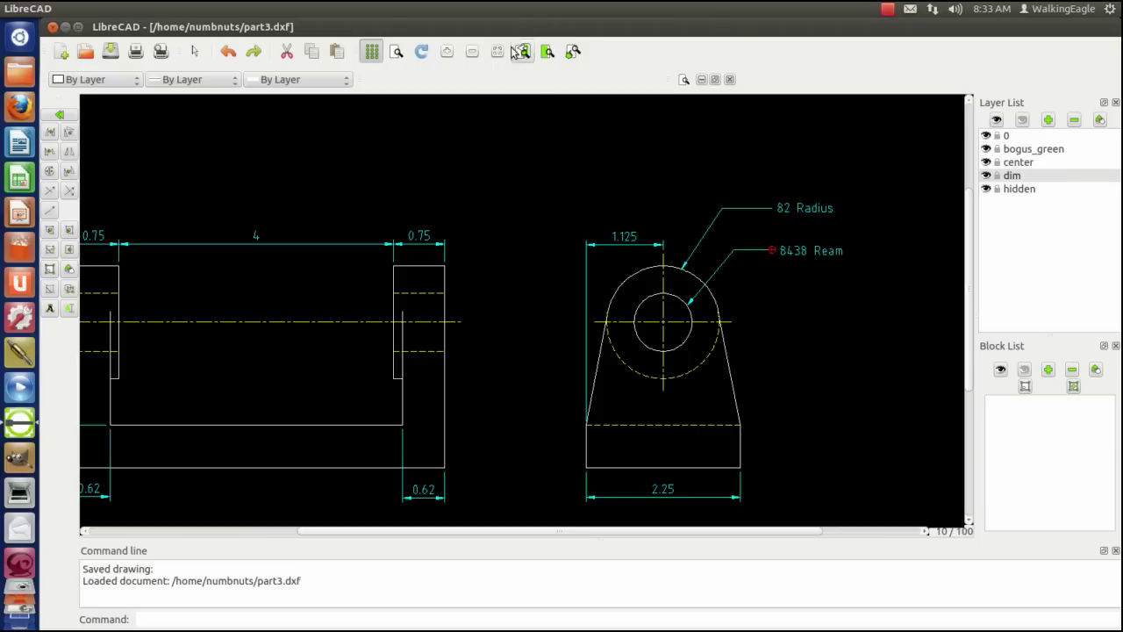
- Auto-zoom to show the whole two-view drawing and switch to the Modify tools
{"action": "left_click", "coordinate": [497, 54]}
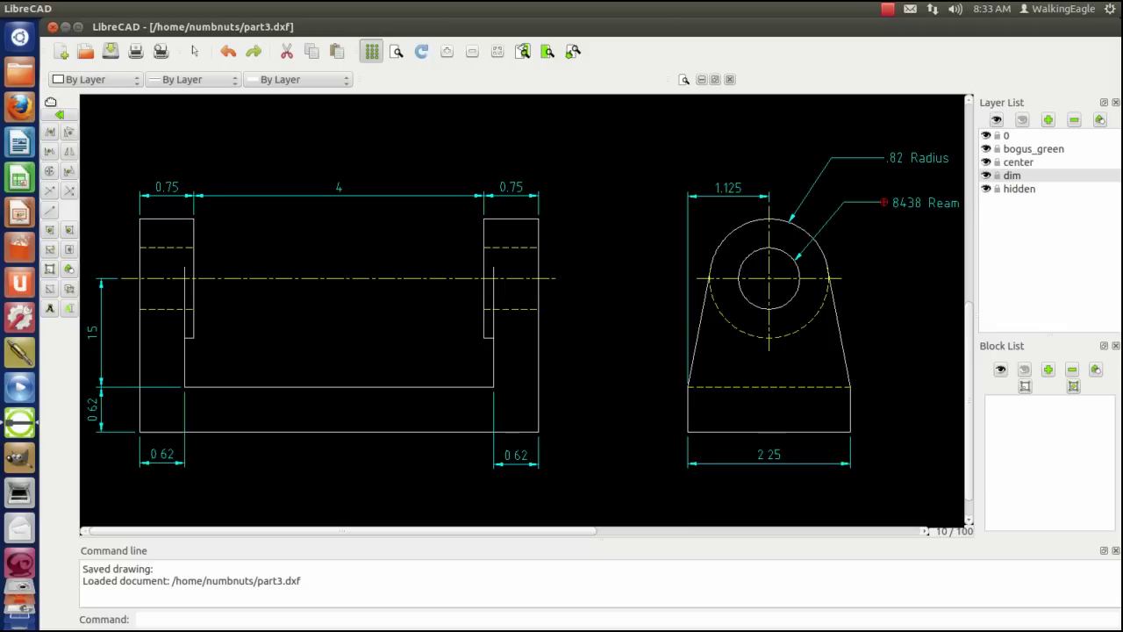
{"action": "left_click", "coordinate": [65, 115]}
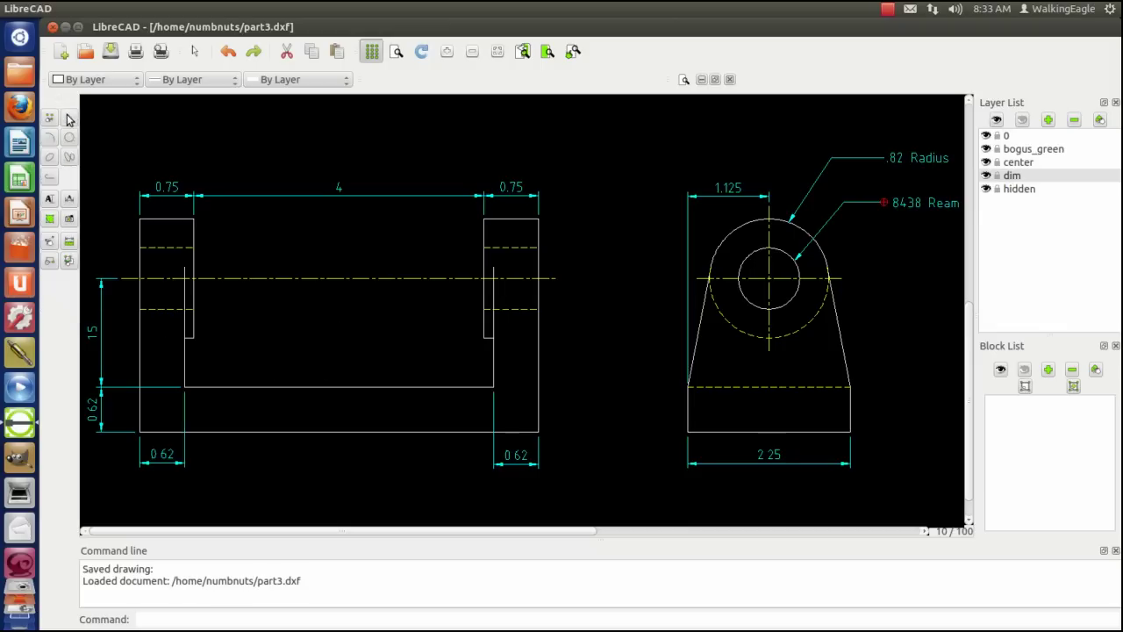
{"action": "left_click", "coordinate": [50, 240]}
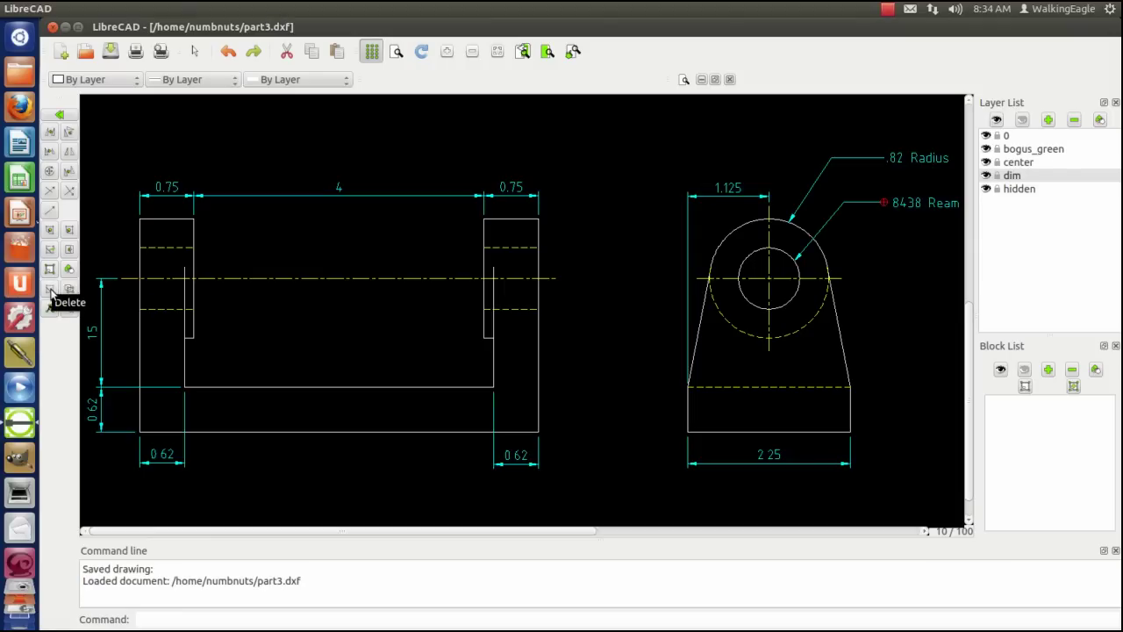
{"action": "left_click", "coordinate": [50, 292]}
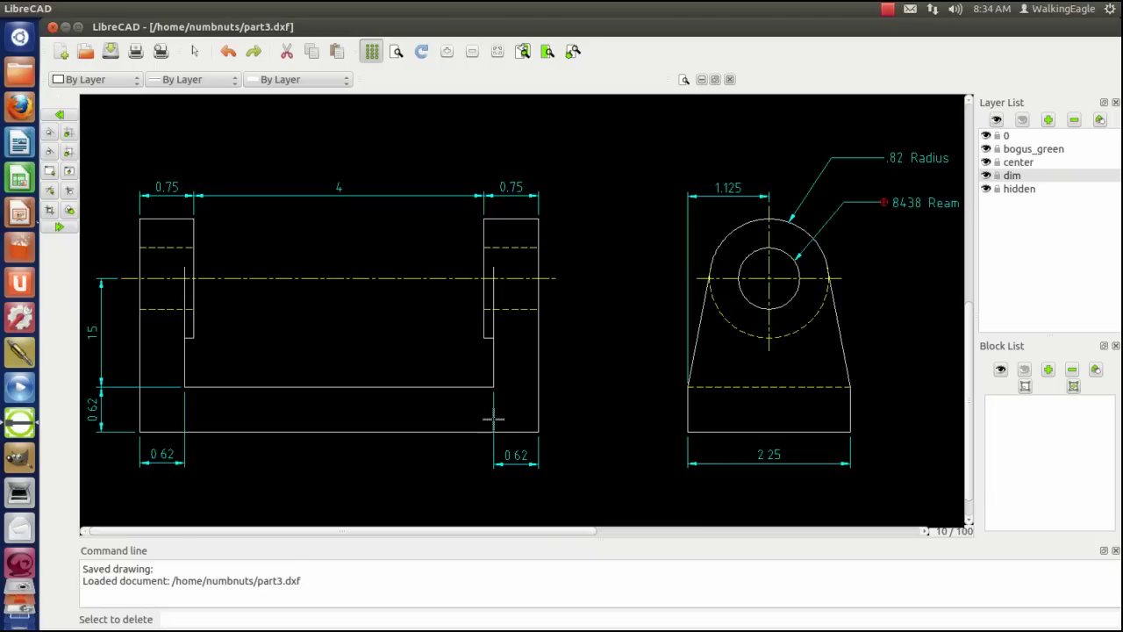
{"action": "left_click", "coordinate": [493, 418]}
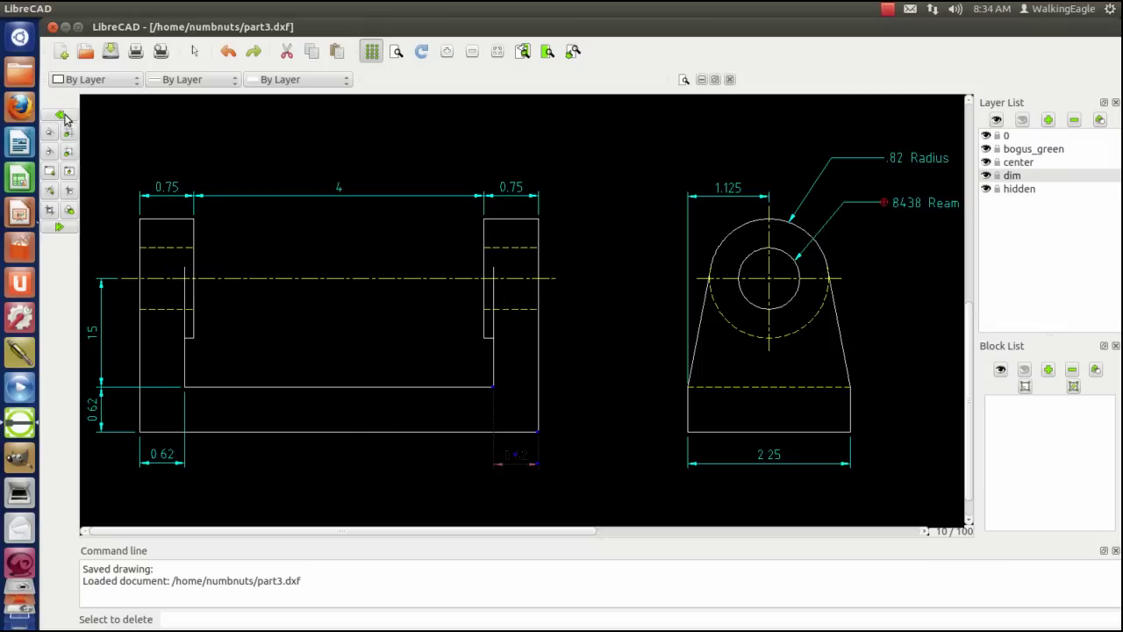
{"action": "left_click", "coordinate": [61, 116]}
{"action": "left_click", "coordinate": [62, 115]}
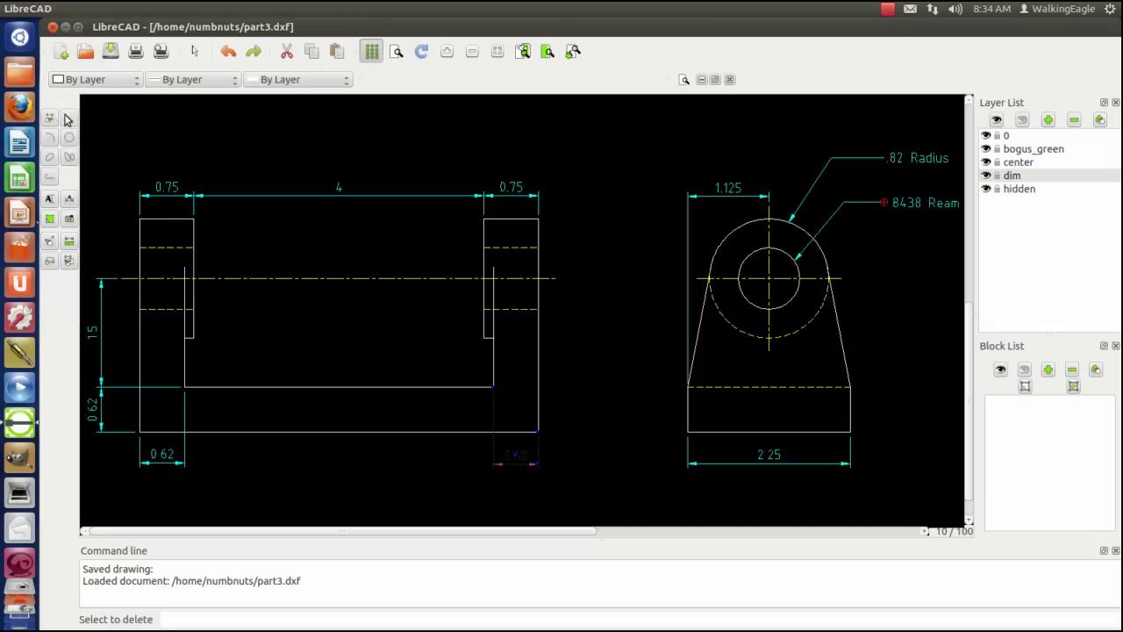
{"action": "left_click", "coordinate": [68, 262]}
{"action": "left_click", "coordinate": [50, 131]}
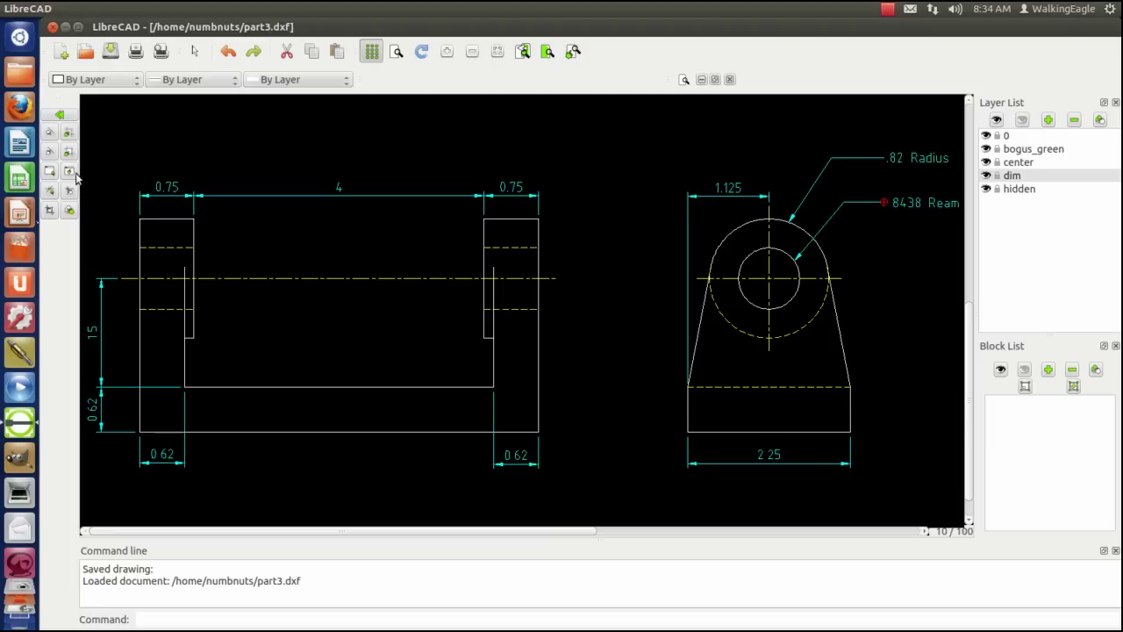
- Explode the right, bottom-left and vertical 0.62 dimensions into separate entities
{"action": "left_click", "coordinate": [67, 114]}
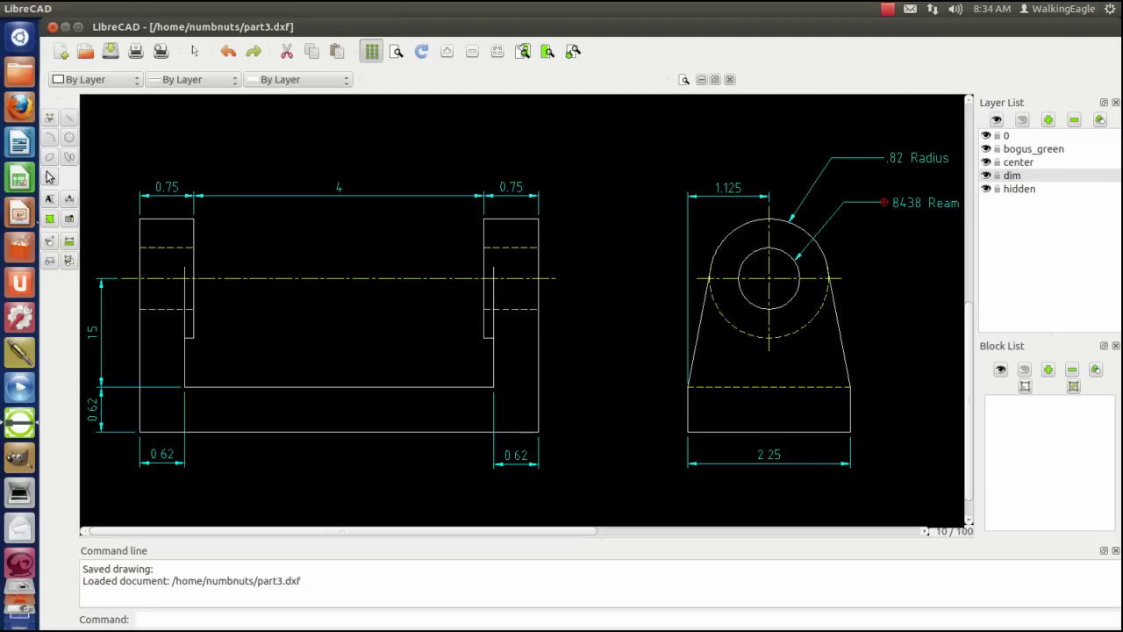
{"action": "left_click", "coordinate": [49, 243]}
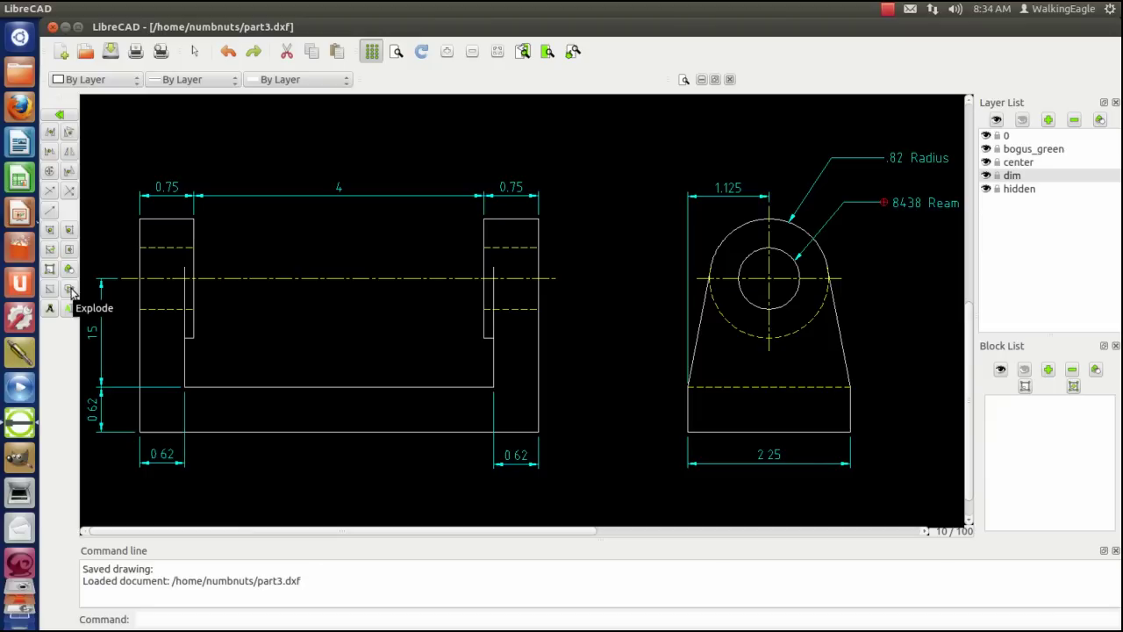
{"action": "left_click", "coordinate": [71, 292]}
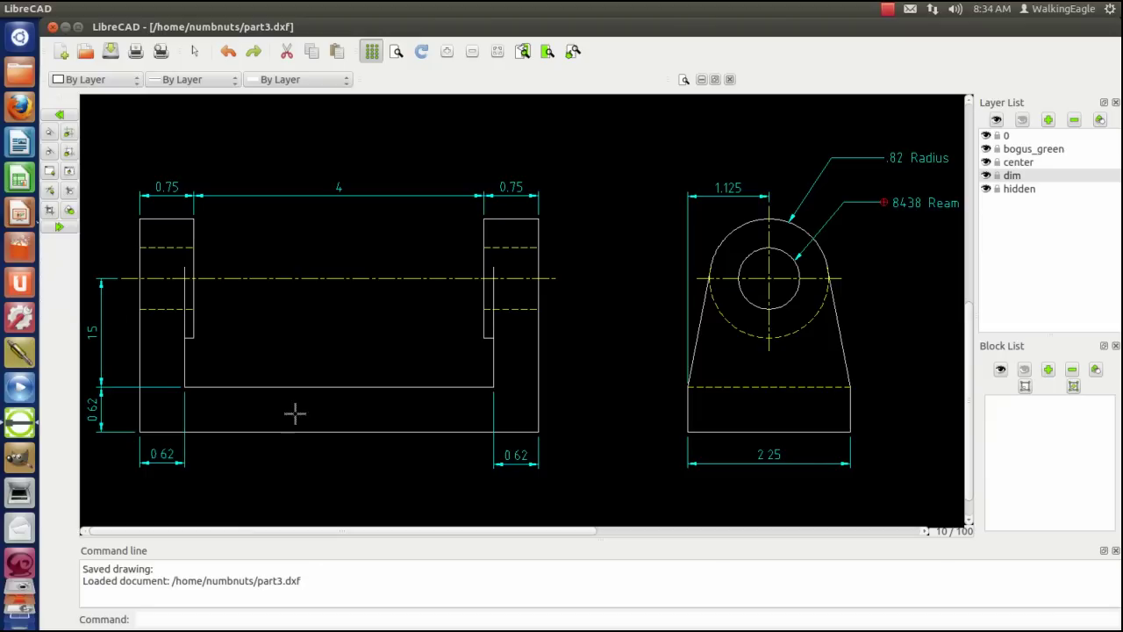
{"action": "left_click", "coordinate": [493, 425]}
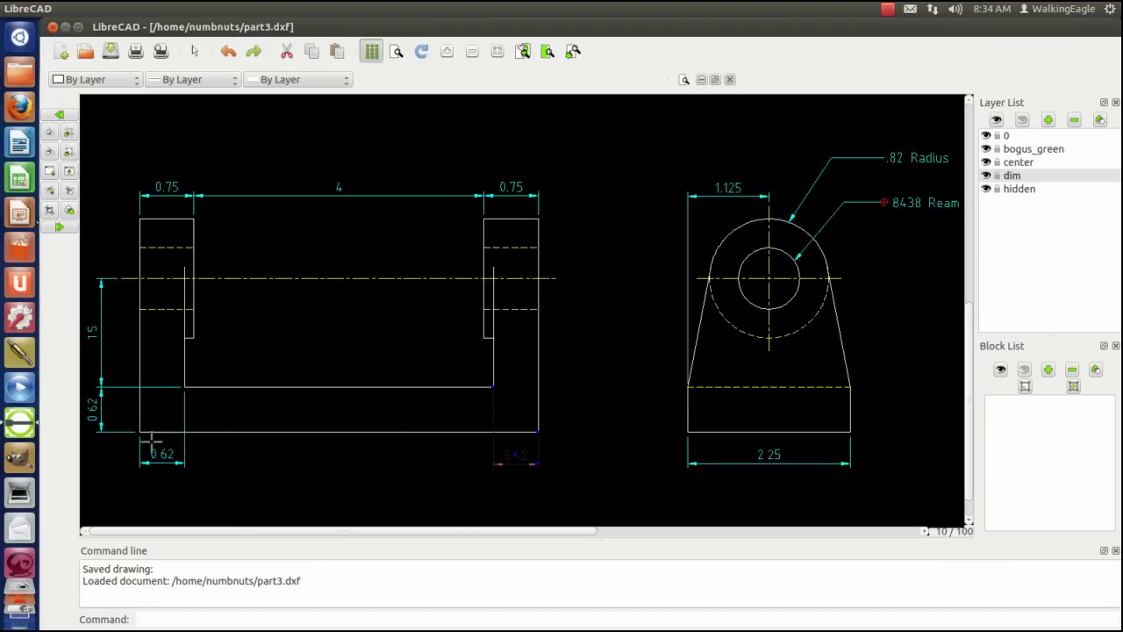
{"action": "left_click", "coordinate": [185, 416]}
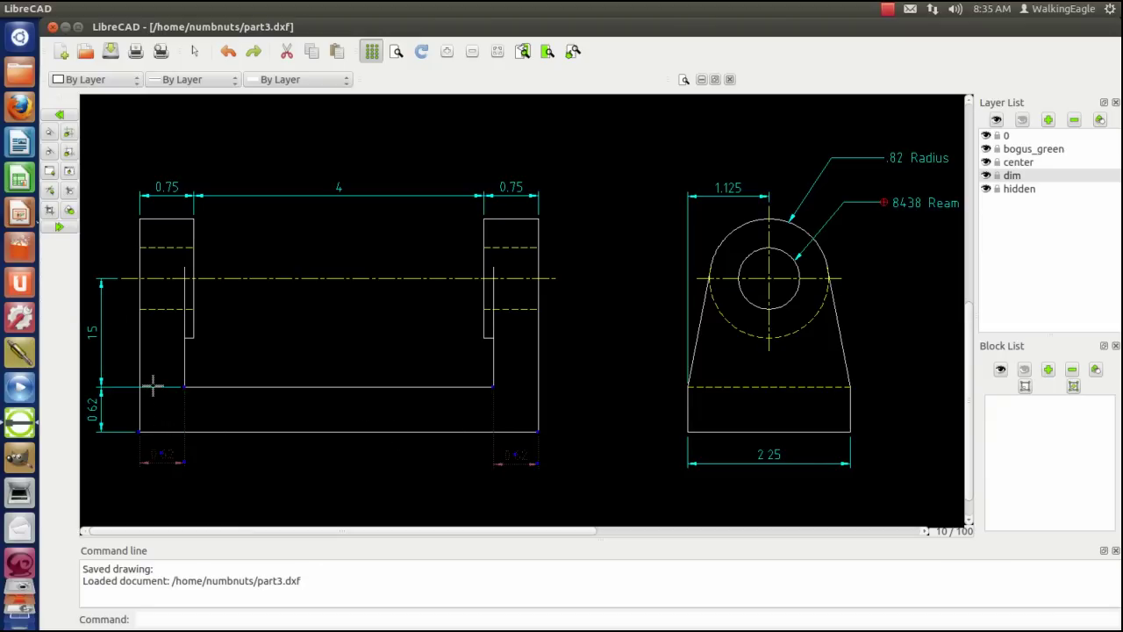
{"action": "left_click", "coordinate": [152, 384]}
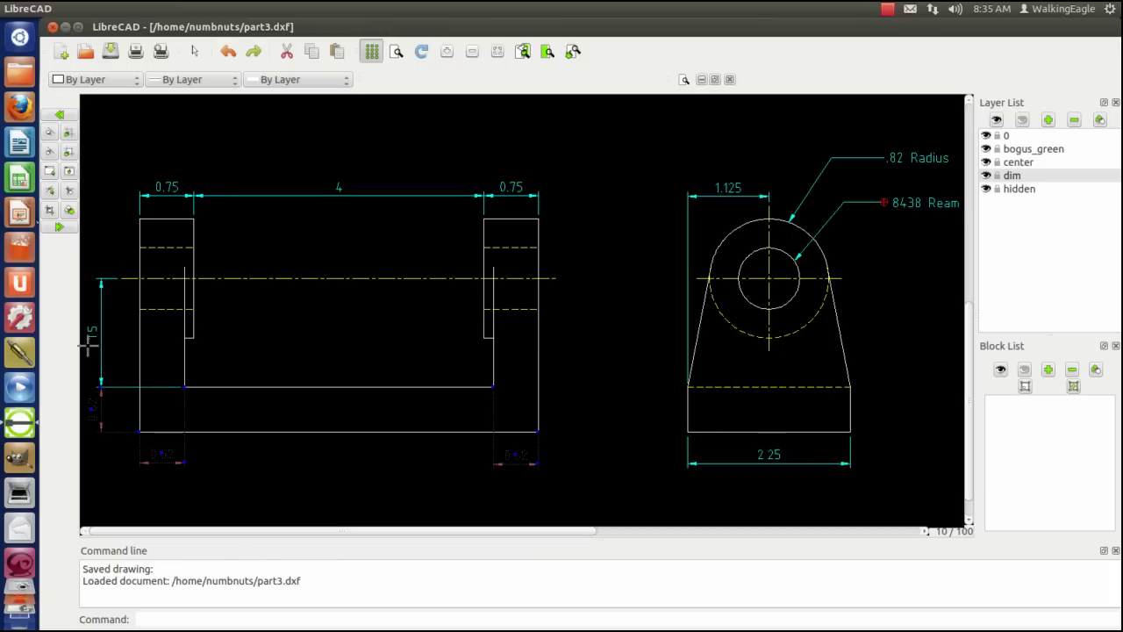
{"action": "left_click", "coordinate": [60, 228]}
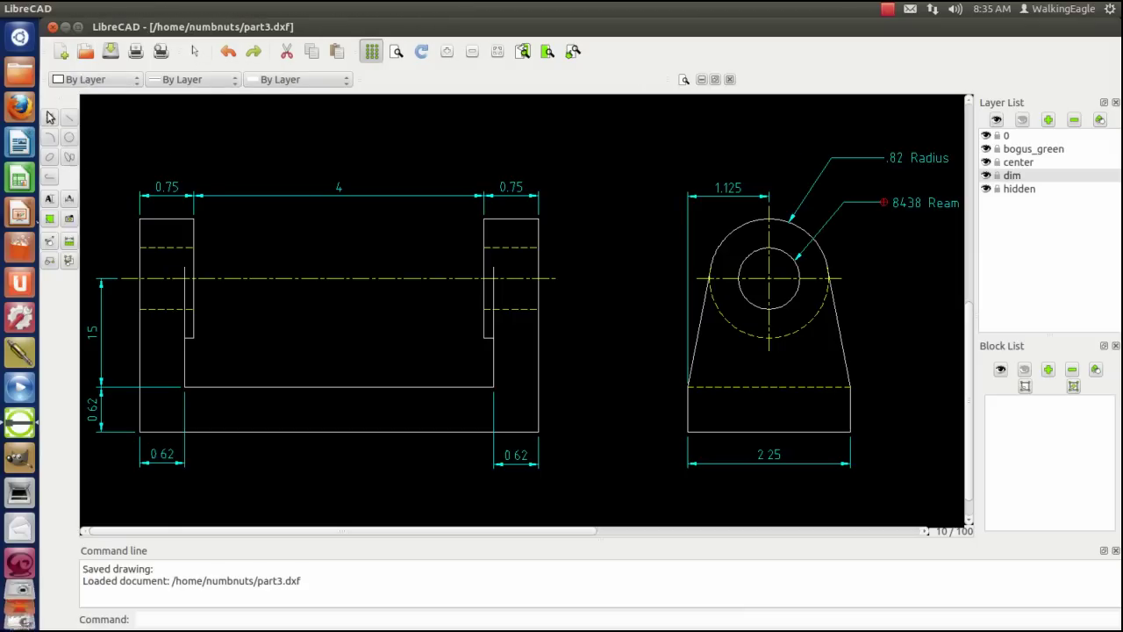
- On the bogus_green layer, draw a fixed-length horizontal line beneath both views
{"action": "left_click", "coordinate": [1039, 150]}
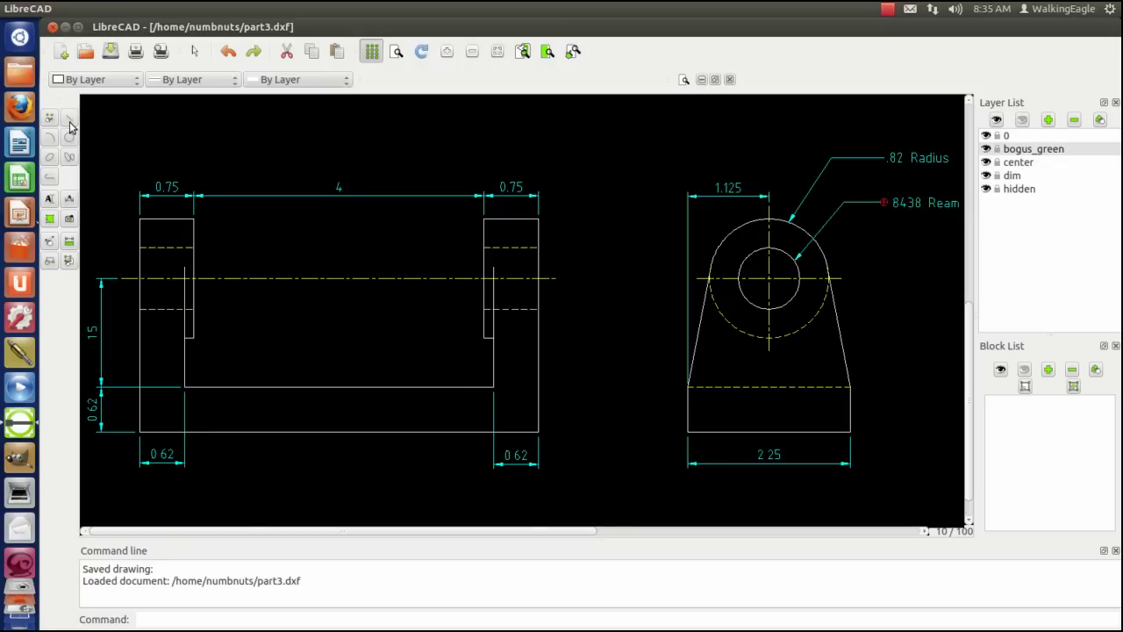
{"action": "left_click", "coordinate": [70, 121]}
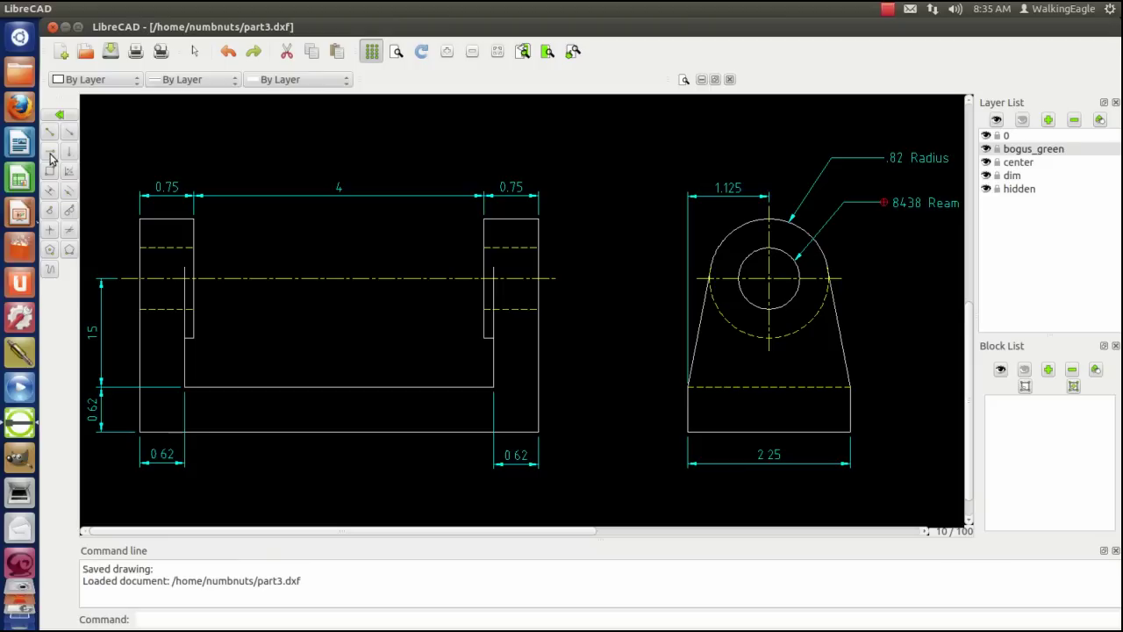
{"action": "left_click", "coordinate": [49, 151]}
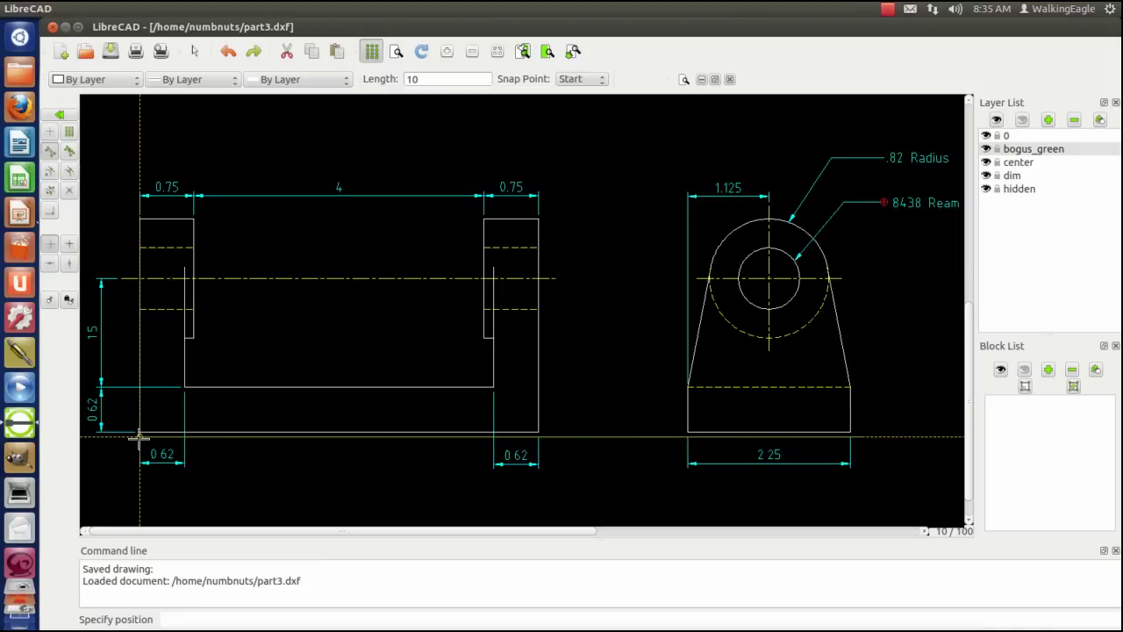
{"action": "left_click", "coordinate": [138, 436]}
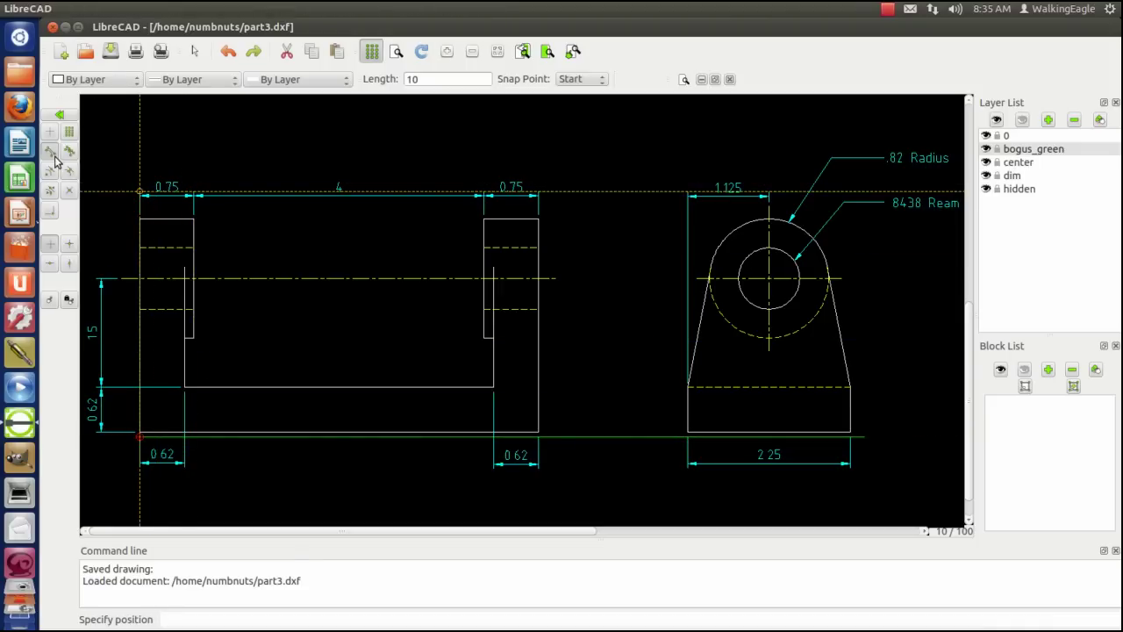
{"action": "left_click", "coordinate": [59, 115]}
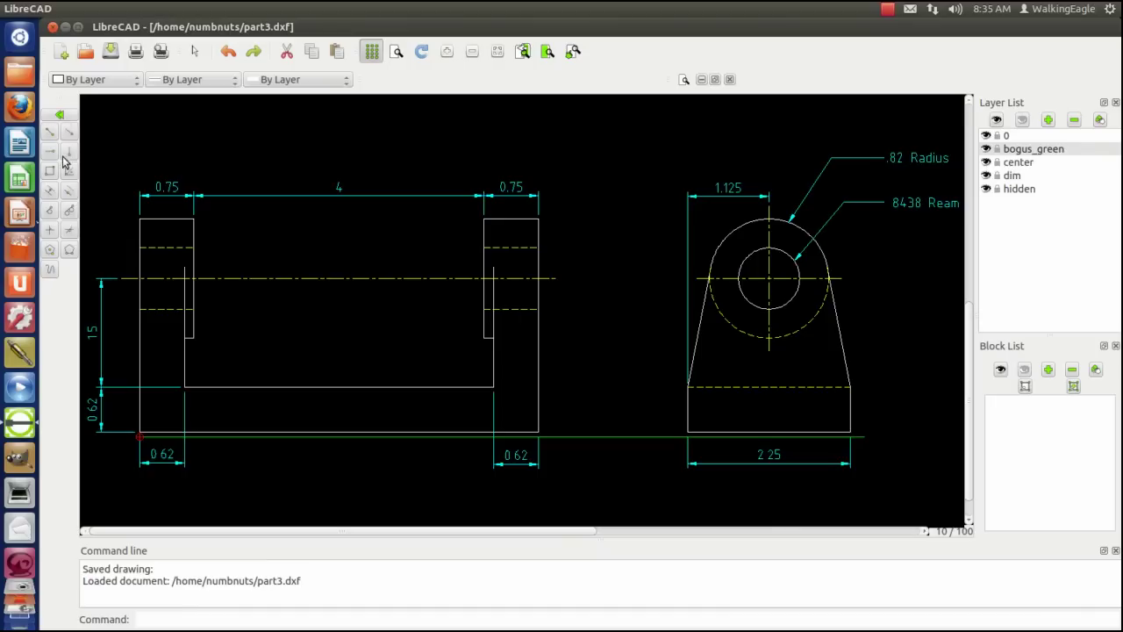
- Draw a fixed-length vertical line beside the front view's left edge
{"action": "left_click", "coordinate": [69, 151]}
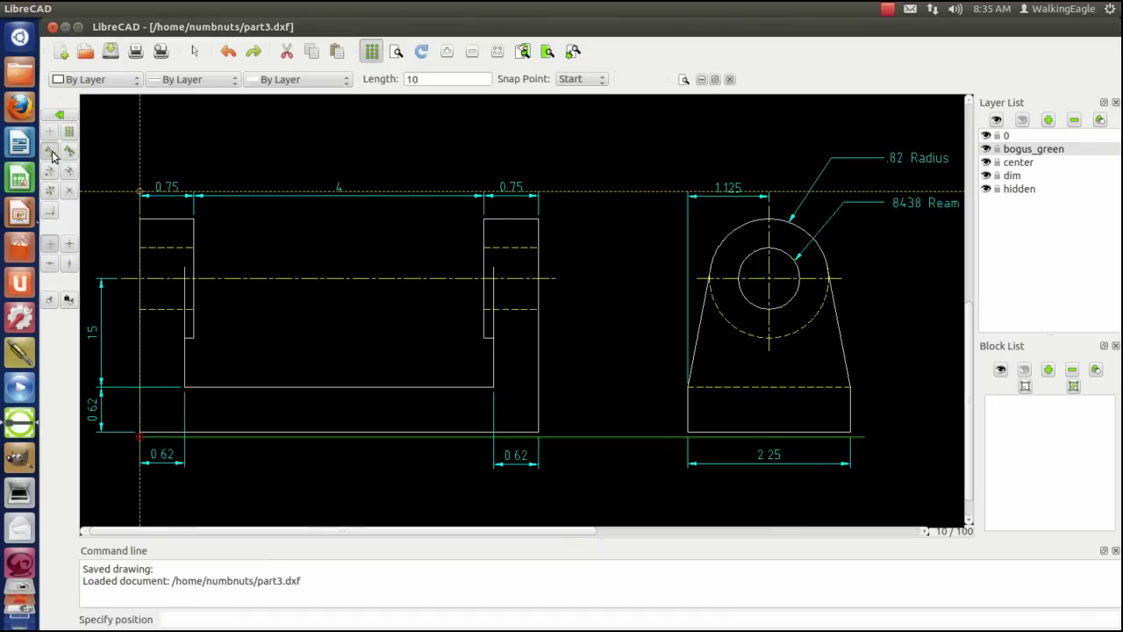
{"action": "left_click", "coordinate": [133, 431]}
{"action": "right_click", "coordinate": [115, 167]}
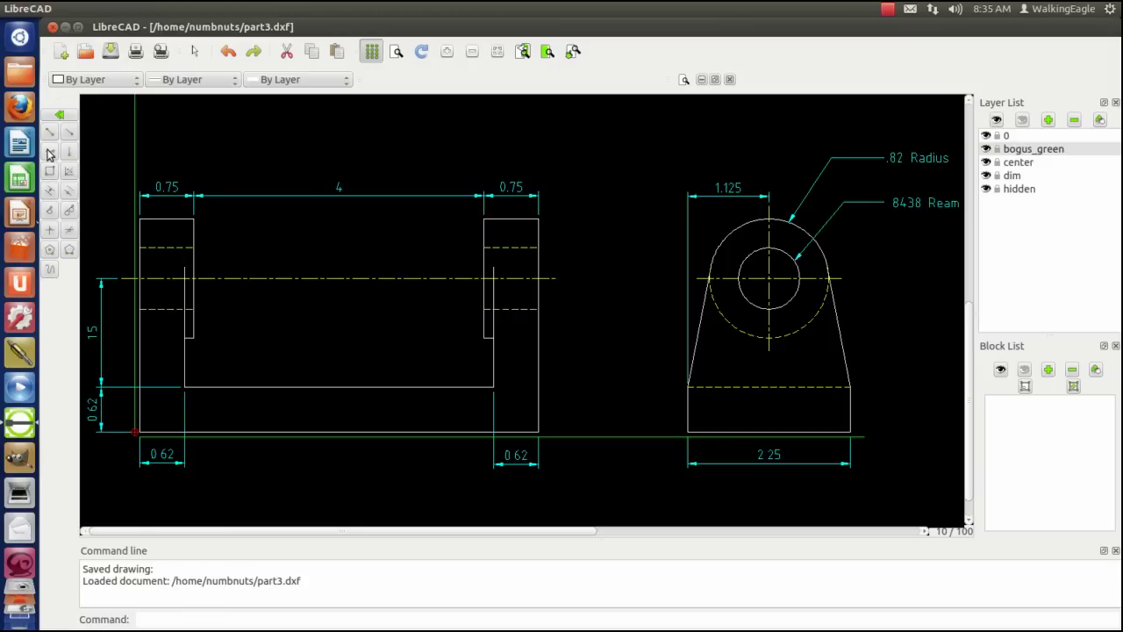
- Trim both 0.62 dimension extension lines back to the green bottom guide line
{"action": "left_click", "coordinate": [59, 115]}
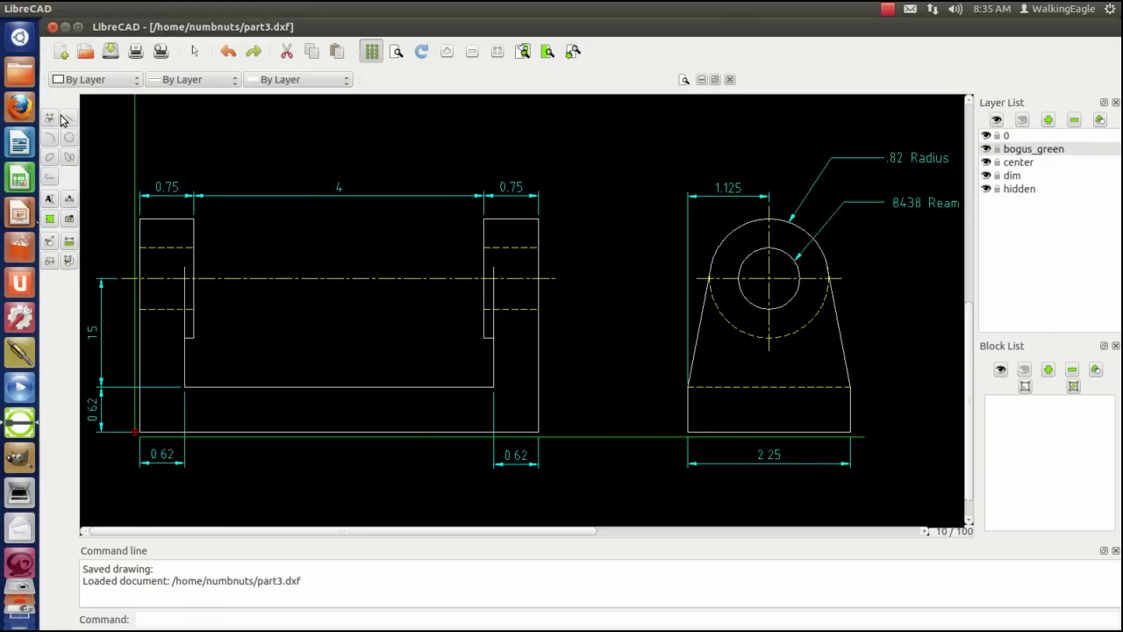
{"action": "left_click", "coordinate": [51, 240]}
{"action": "left_click", "coordinate": [50, 209]}
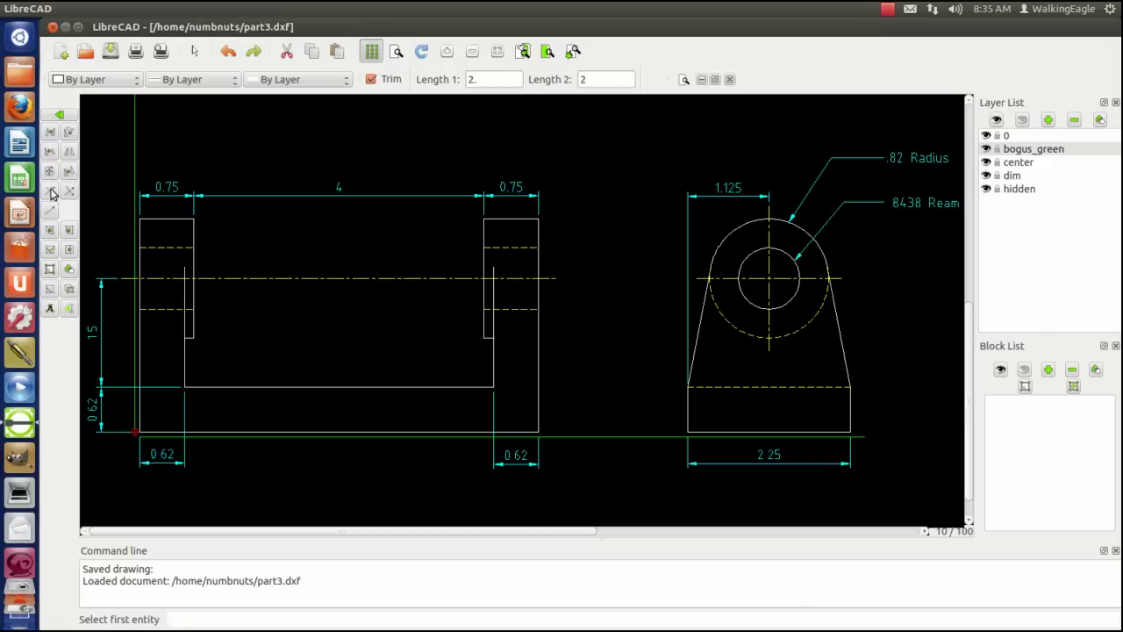
{"action": "left_click", "coordinate": [51, 193]}
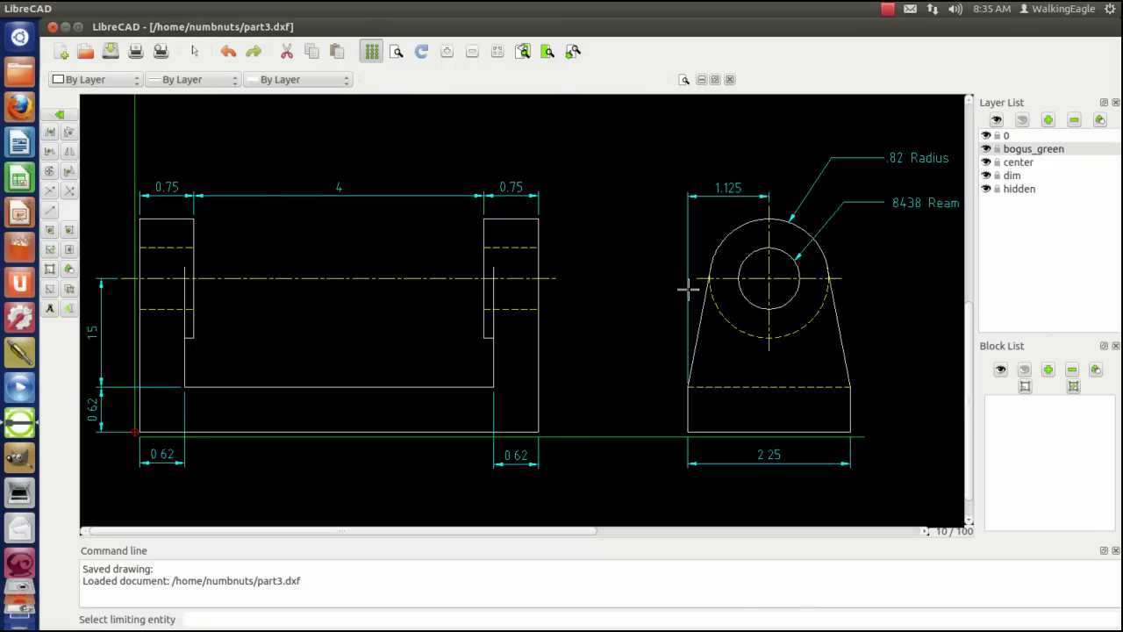
{"action": "left_click", "coordinate": [571, 436]}
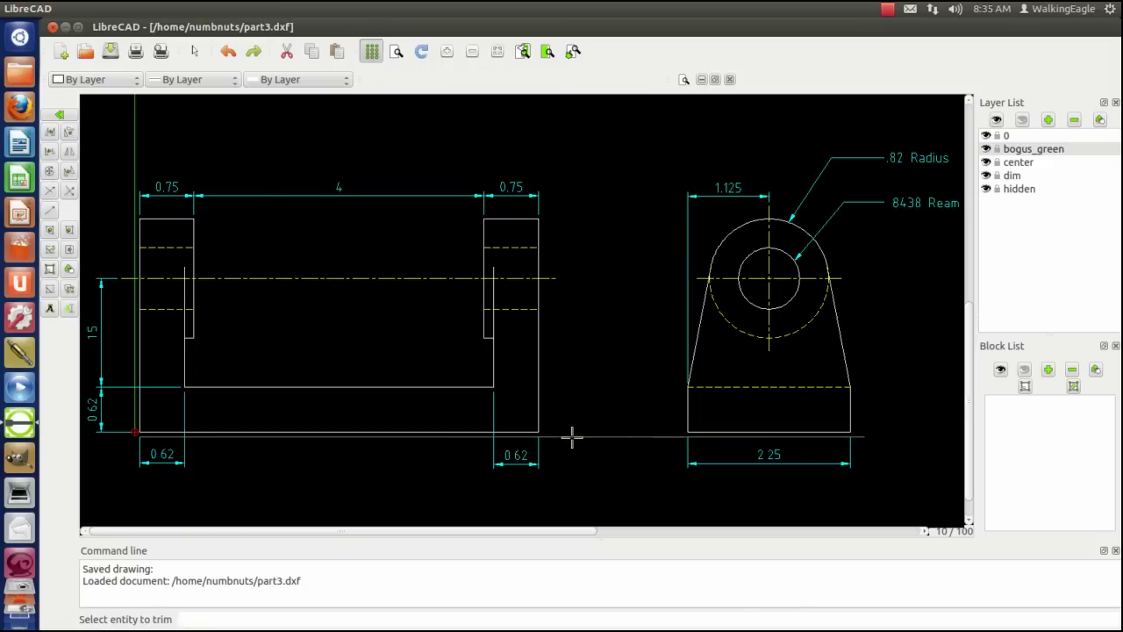
{"action": "left_click", "coordinate": [493, 452]}
{"action": "left_click", "coordinate": [184, 465]}
- Trim the side extension line at the green vertical guide line, short of the front view
{"action": "right_click", "coordinate": [134, 399]}
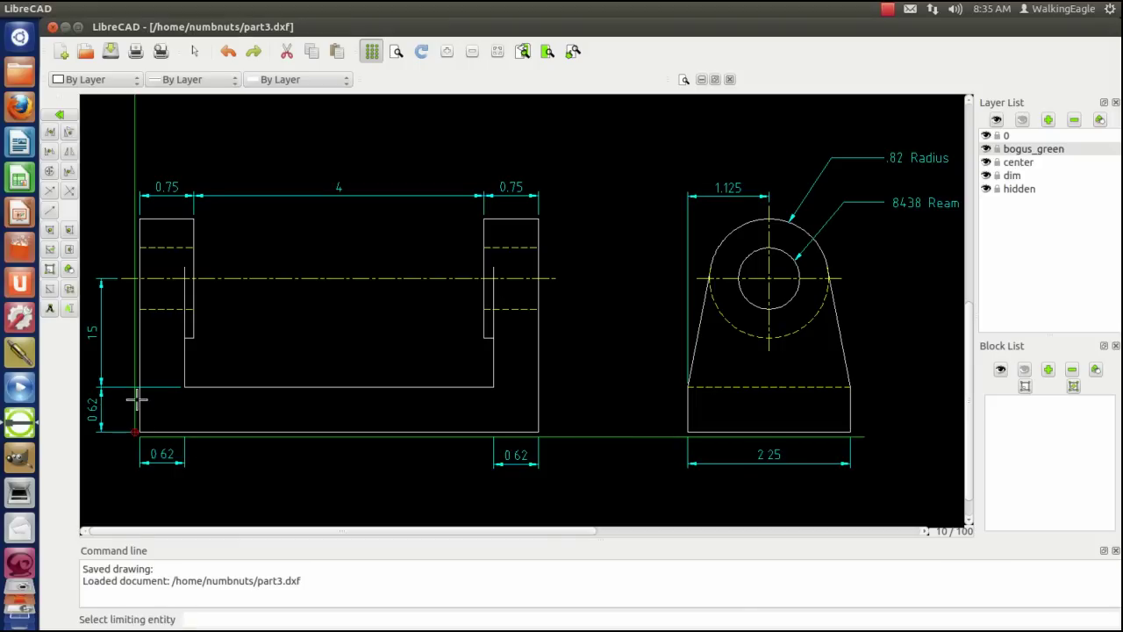
{"action": "left_click", "coordinate": [123, 392]}
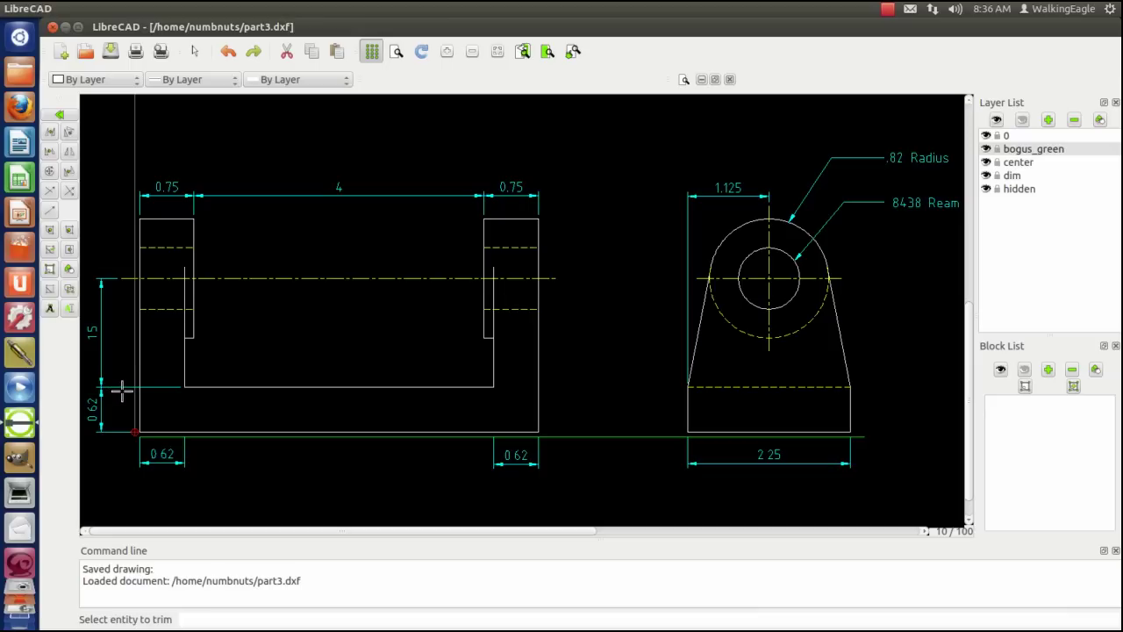
{"action": "right_click", "coordinate": [127, 410]}
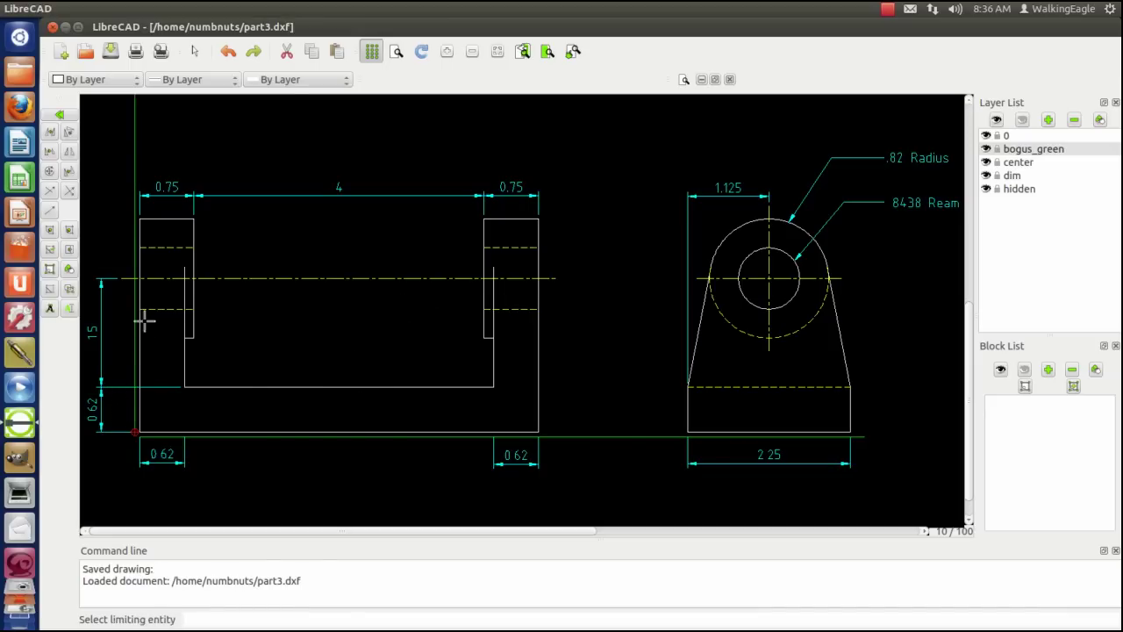
{"action": "right_click", "coordinate": [88, 299]}
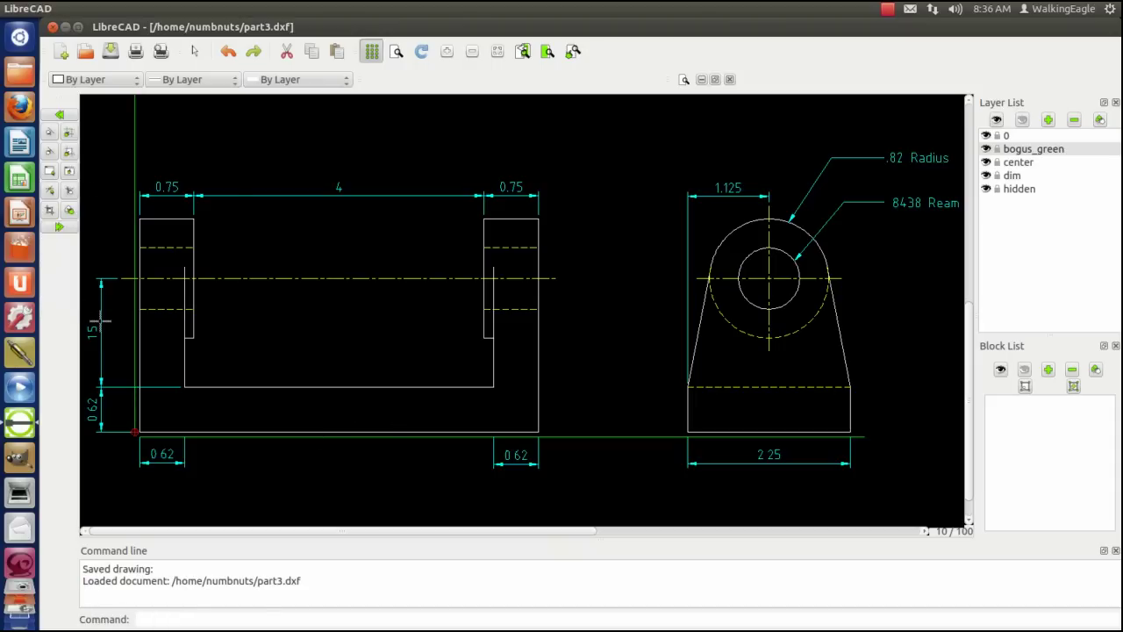
{"action": "left_click", "coordinate": [61, 226]}
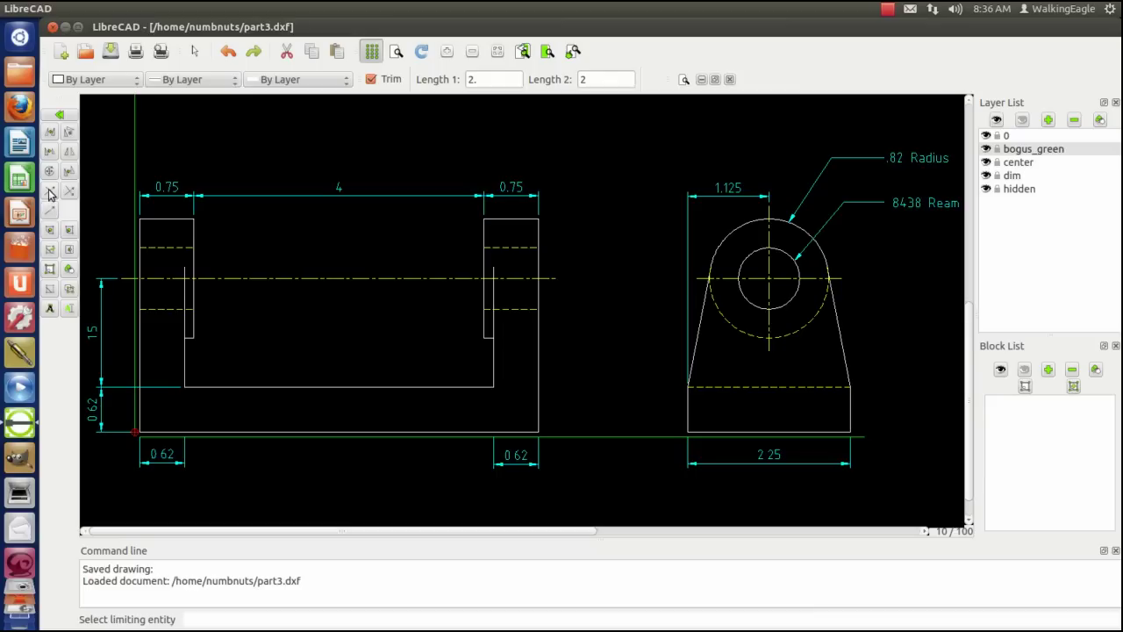
{"action": "left_click", "coordinate": [132, 304]}
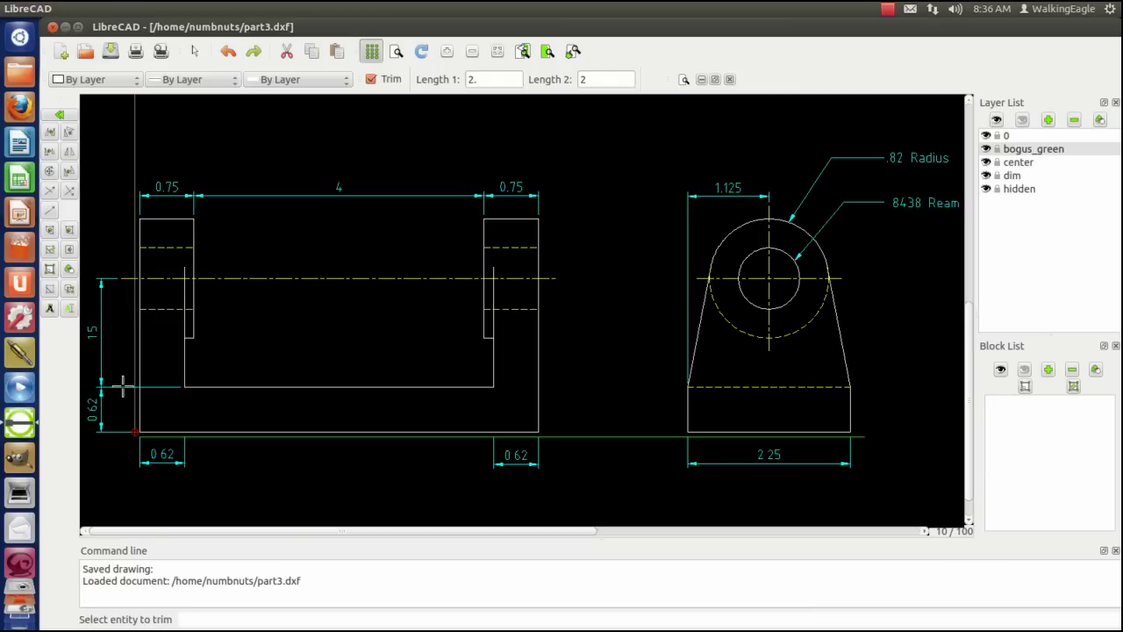
{"action": "left_click", "coordinate": [118, 386]}
{"action": "right_click", "coordinate": [303, 332]}
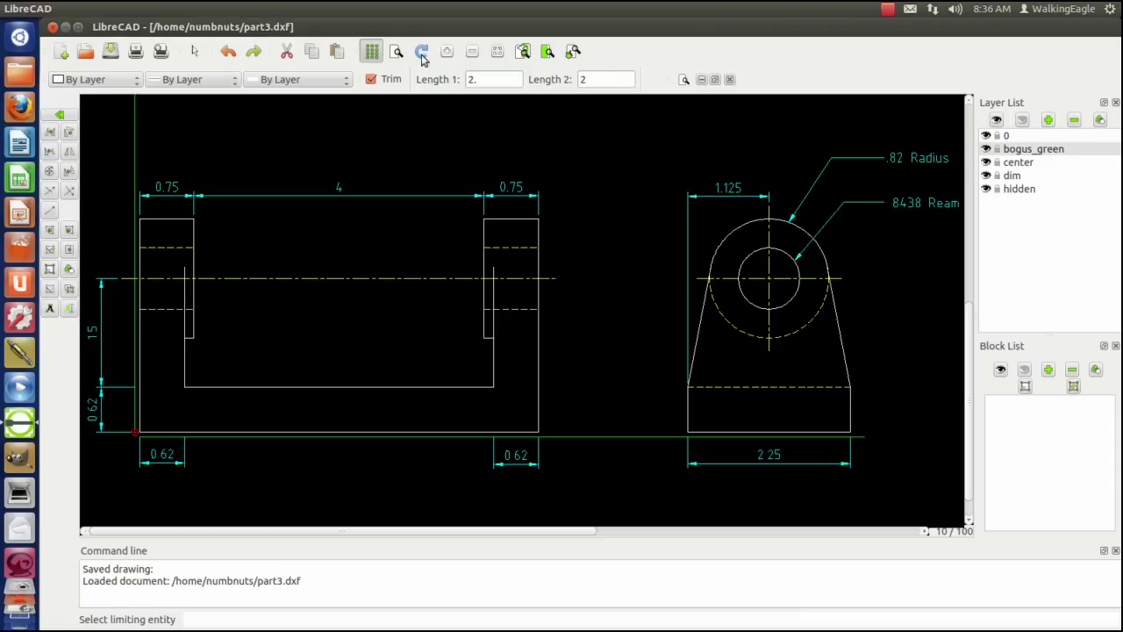
- Delete the long green horizontal guide line beneath the views
{"action": "left_click", "coordinate": [48, 289]}
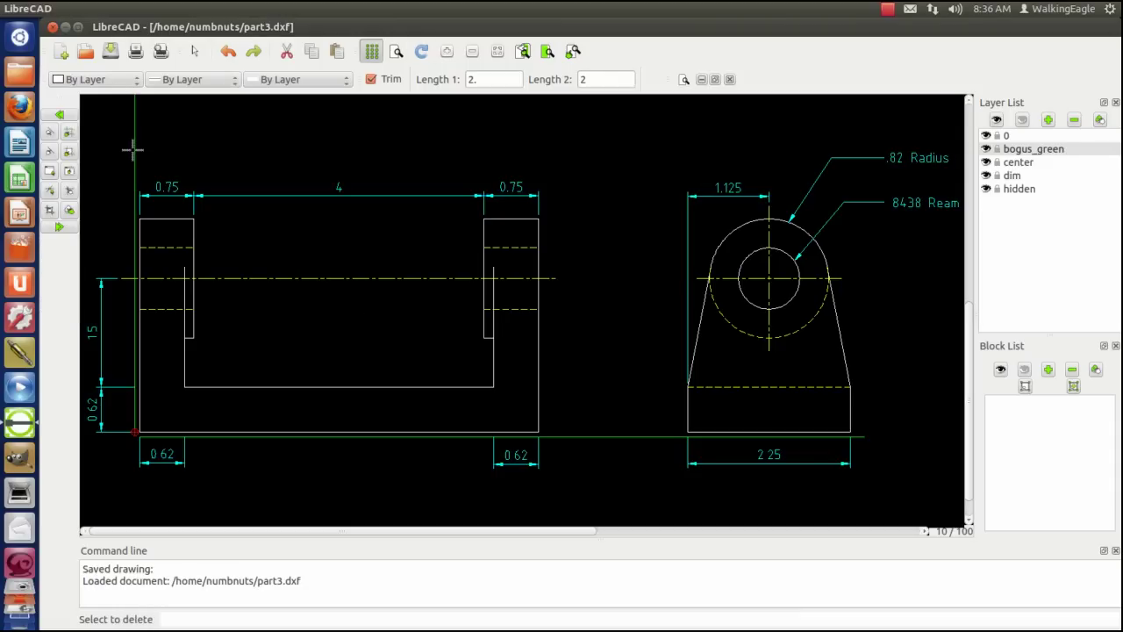
{"action": "left_click", "coordinate": [595, 435]}
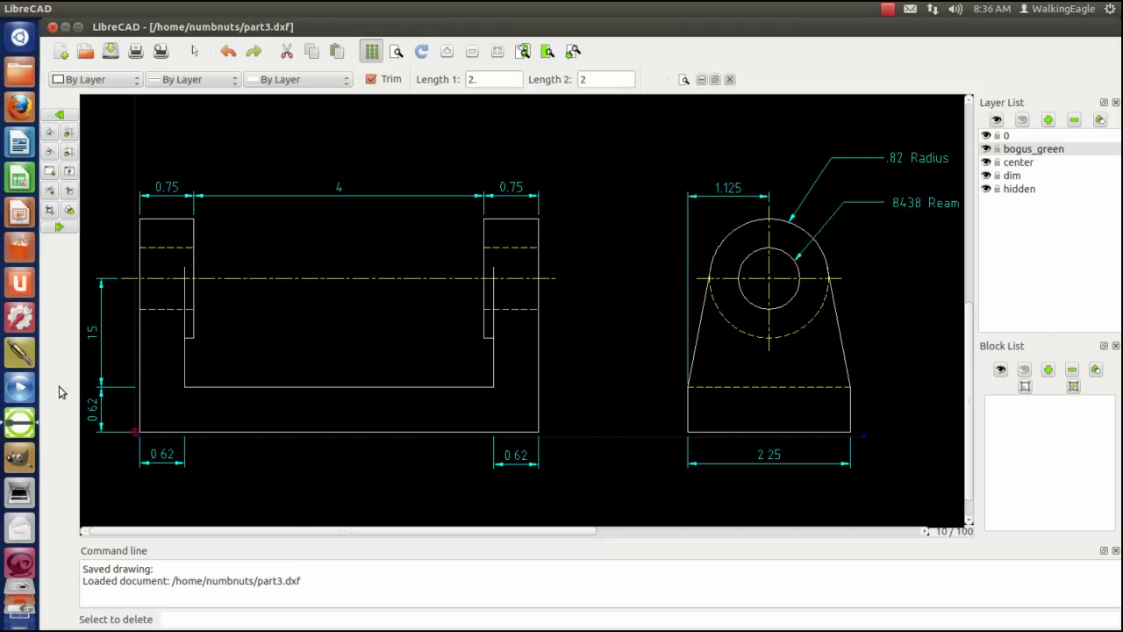
{"action": "left_click", "coordinate": [54, 228]}
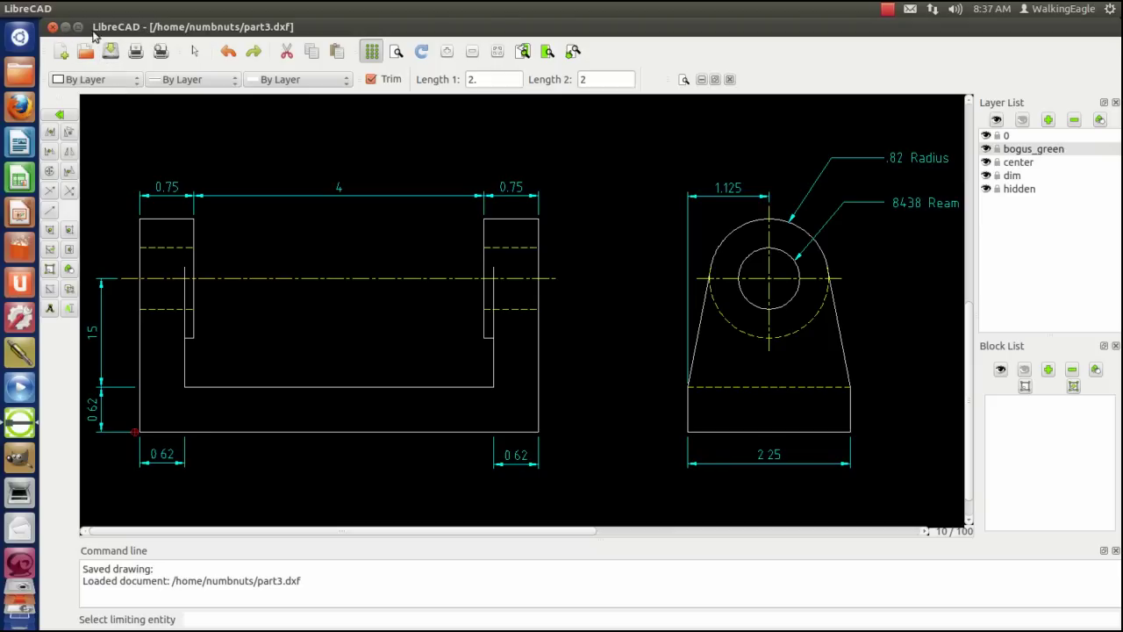
{"action": "mouse_move", "coordinate": [84, 9]}
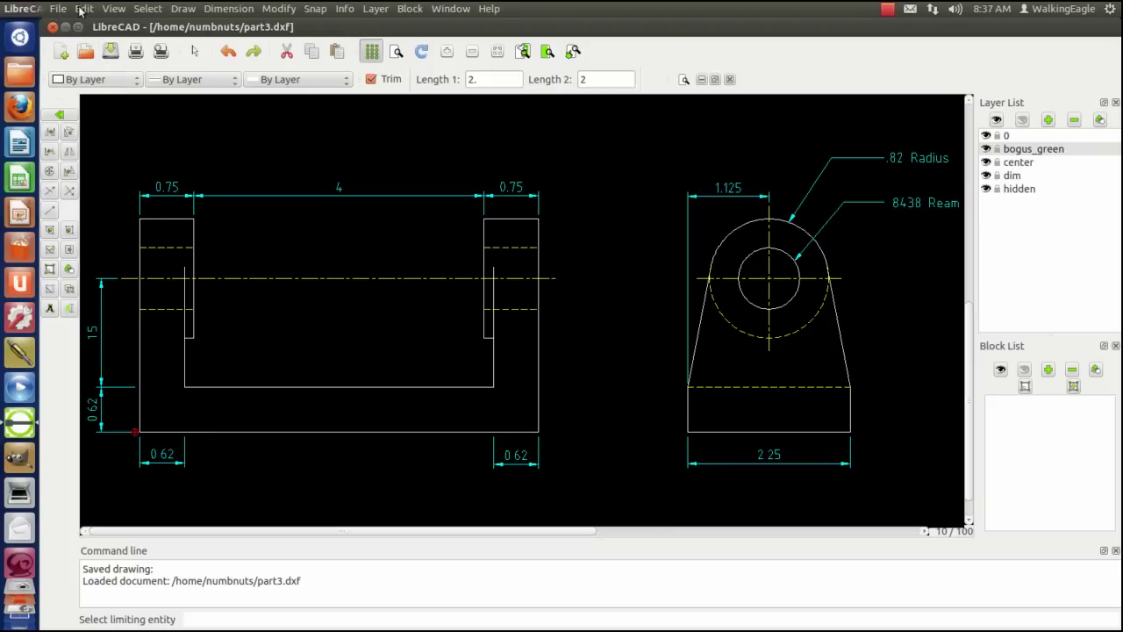
- Save the drawing as part4.dxf, overwriting the existing file
{"action": "left_click", "coordinate": [57, 10]}
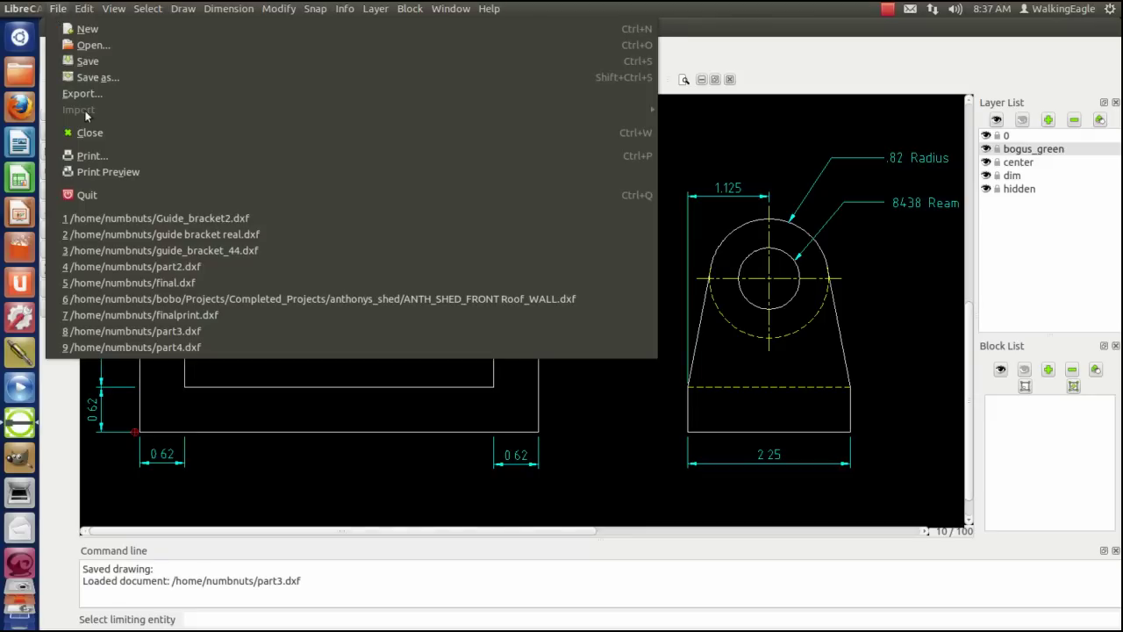
{"action": "left_click", "coordinate": [119, 76]}
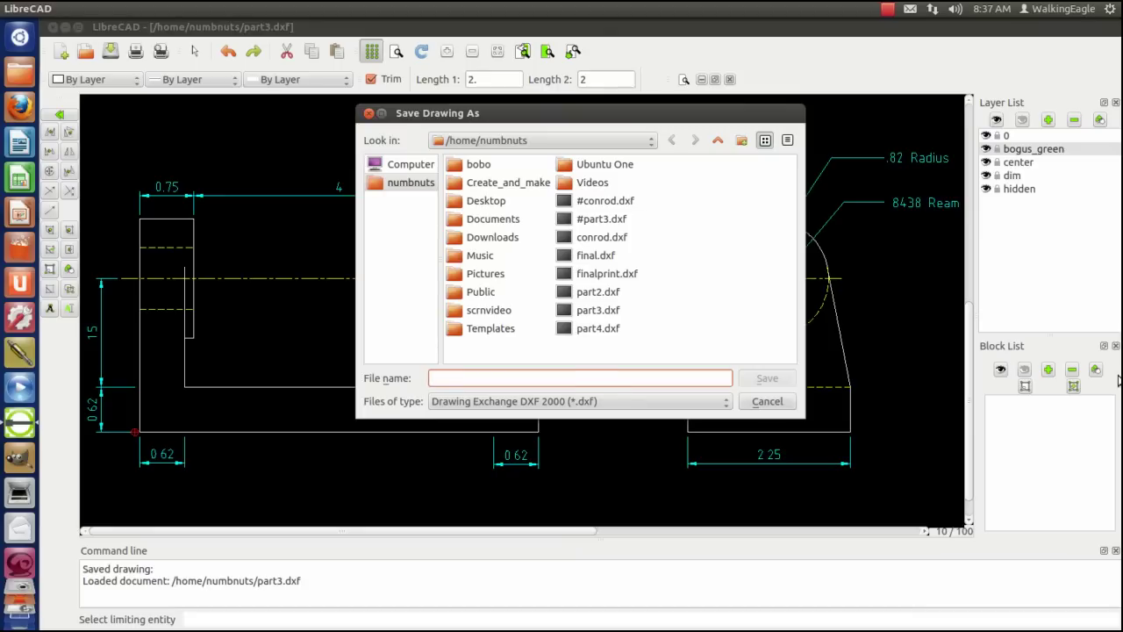
{"action": "type", "text": "part"}
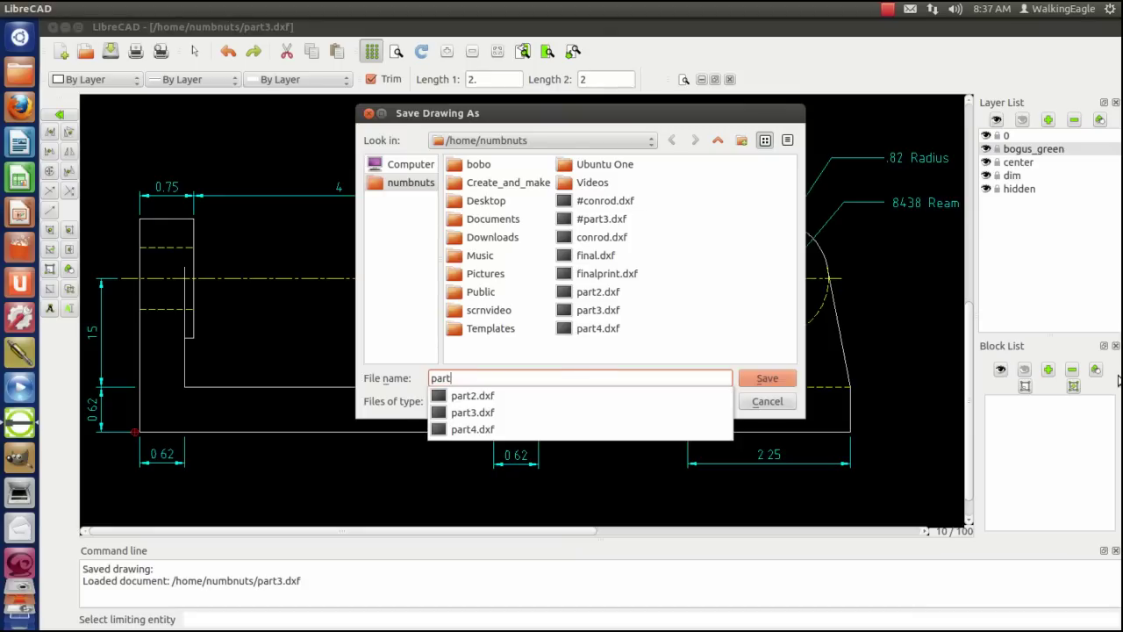
{"action": "type", "text": "4"}
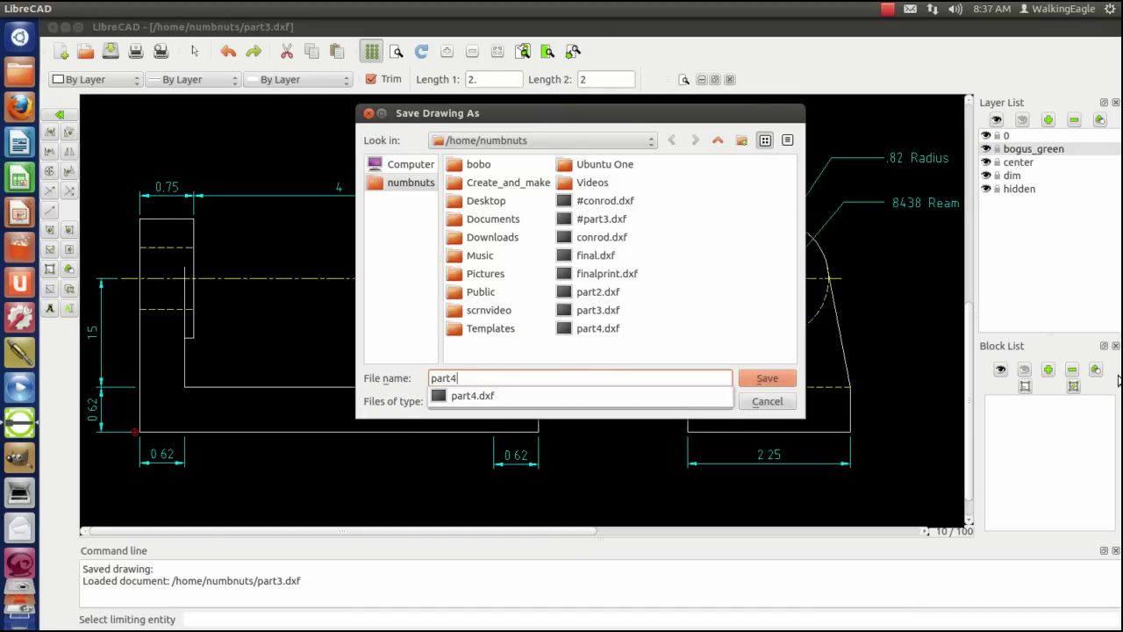
{"action": "left_click", "coordinate": [783, 385]}
{"action": "left_click", "coordinate": [762, 385]}
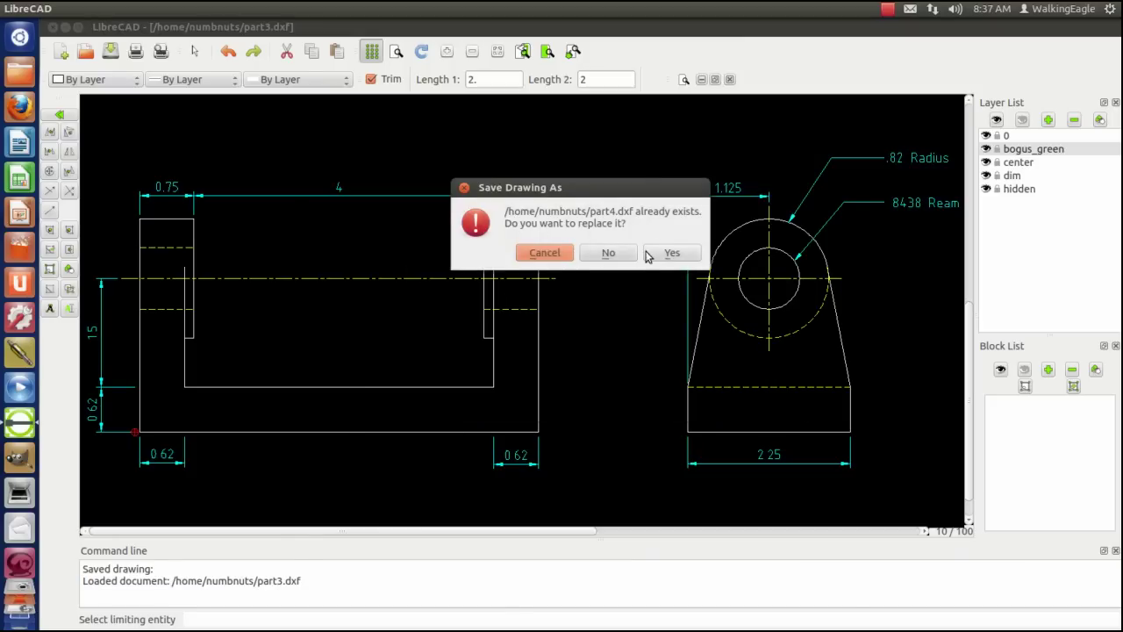
{"action": "left_click", "coordinate": [669, 253]}
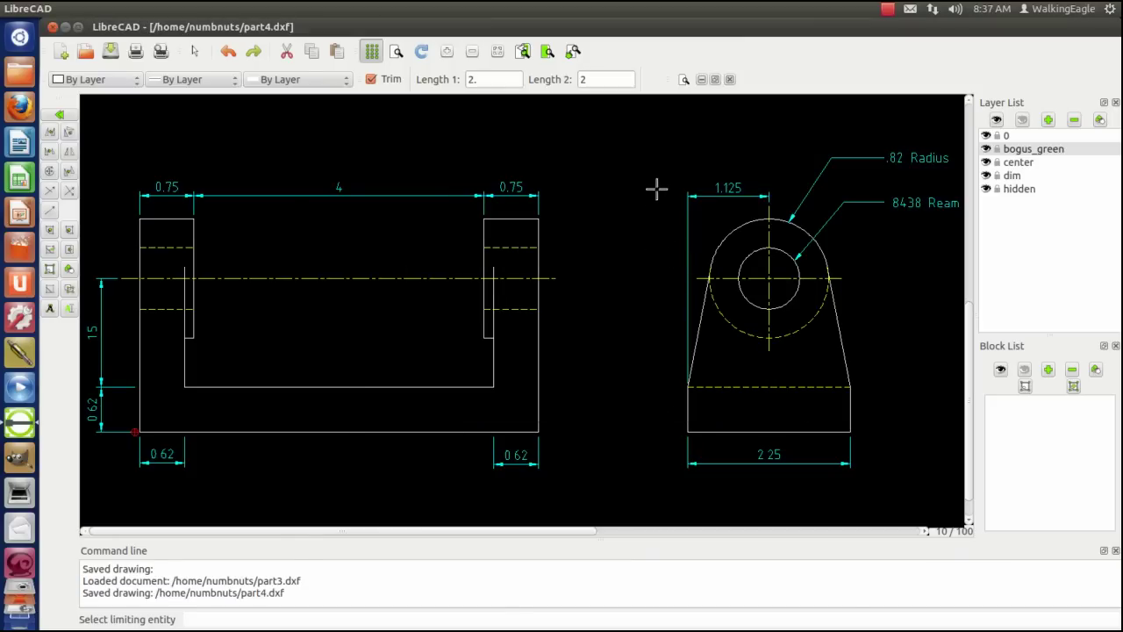